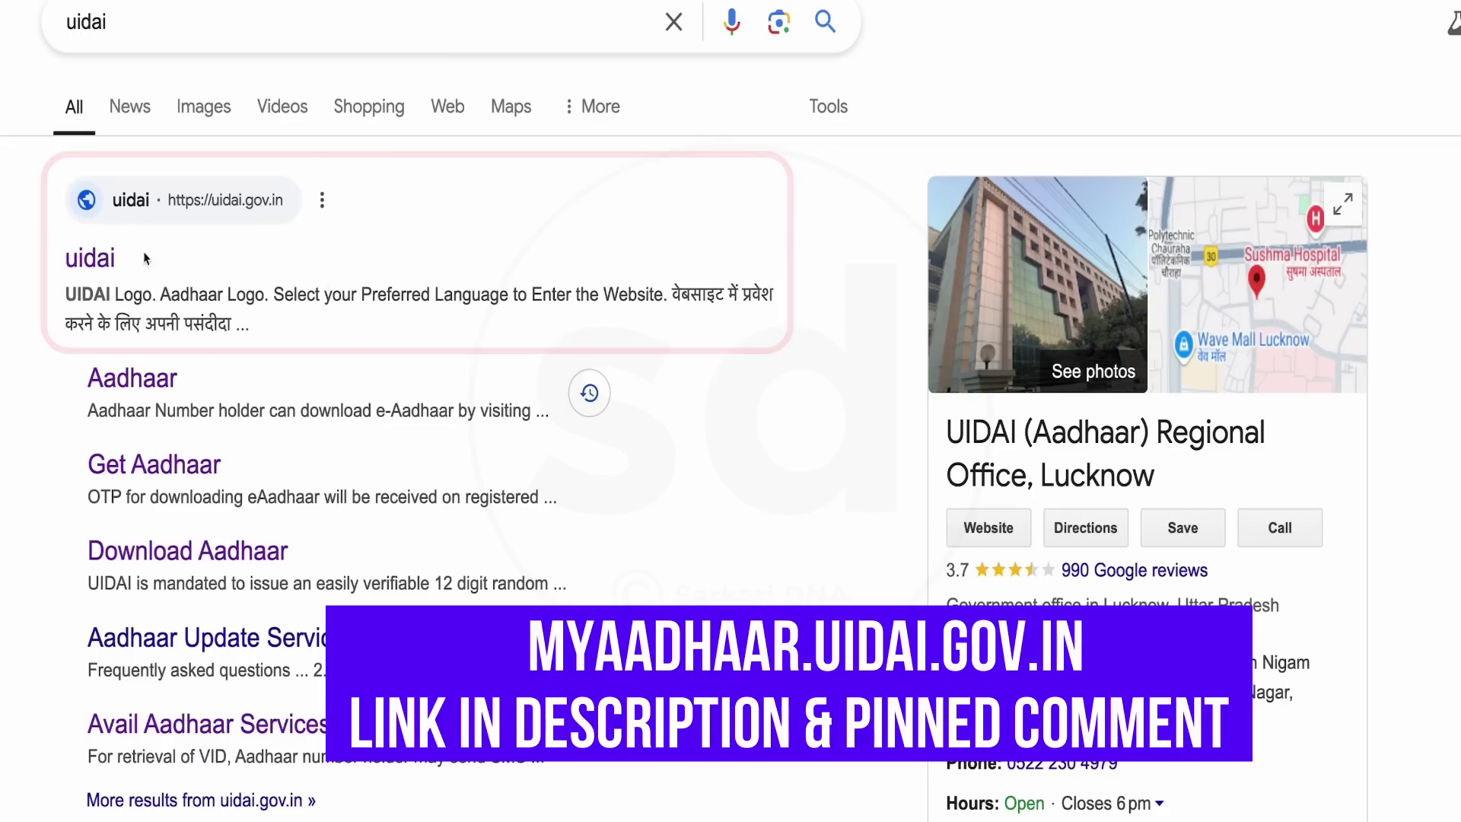
# Step: Open the official uidai.gov.in result from the Google search for 'uidai'
pyautogui.click(93, 261)
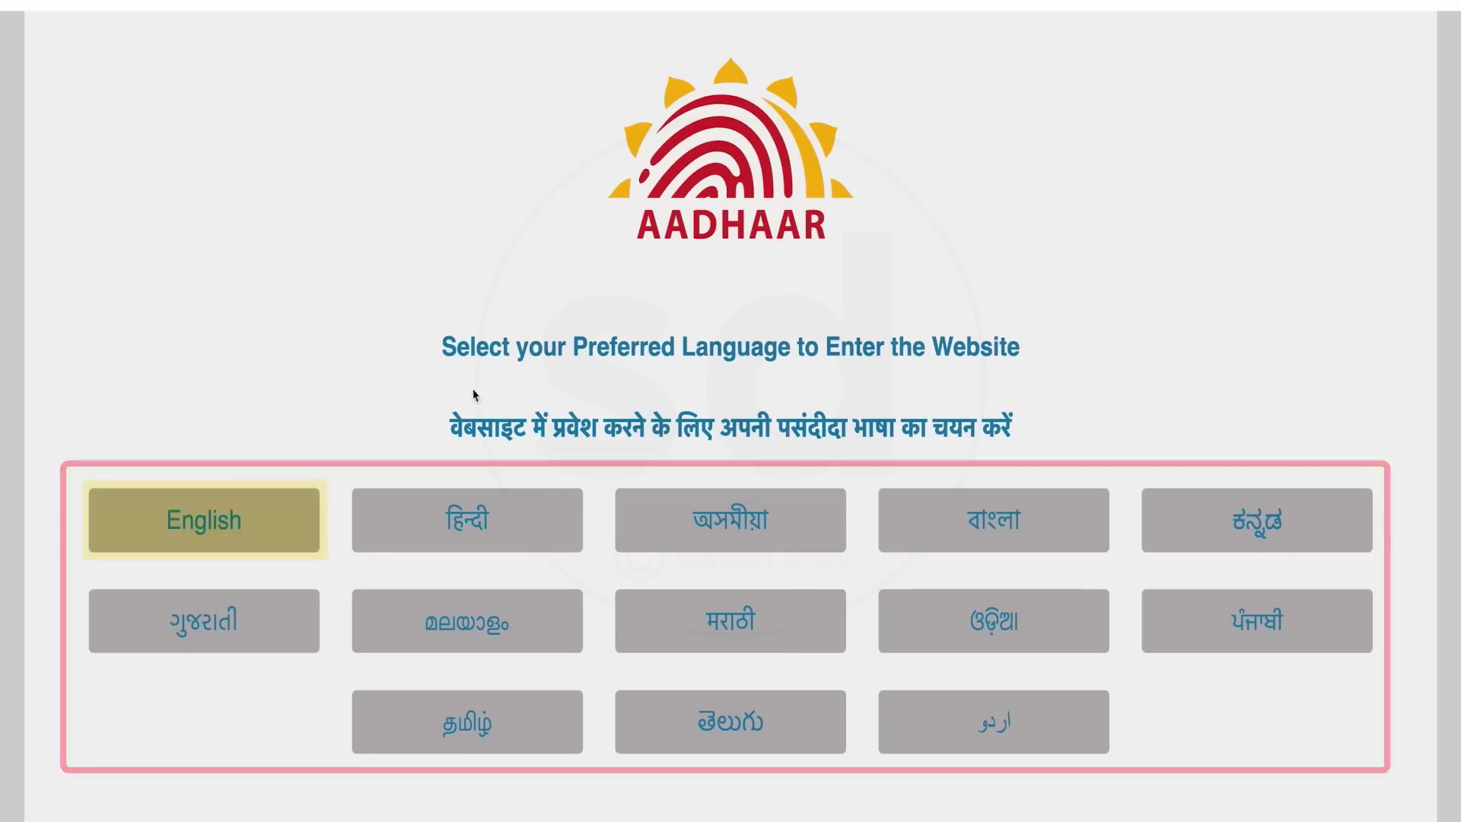
# Step: Enter the UIDAI site in English and bring up the My Aadhaar services menu
pyautogui.click(216, 531)
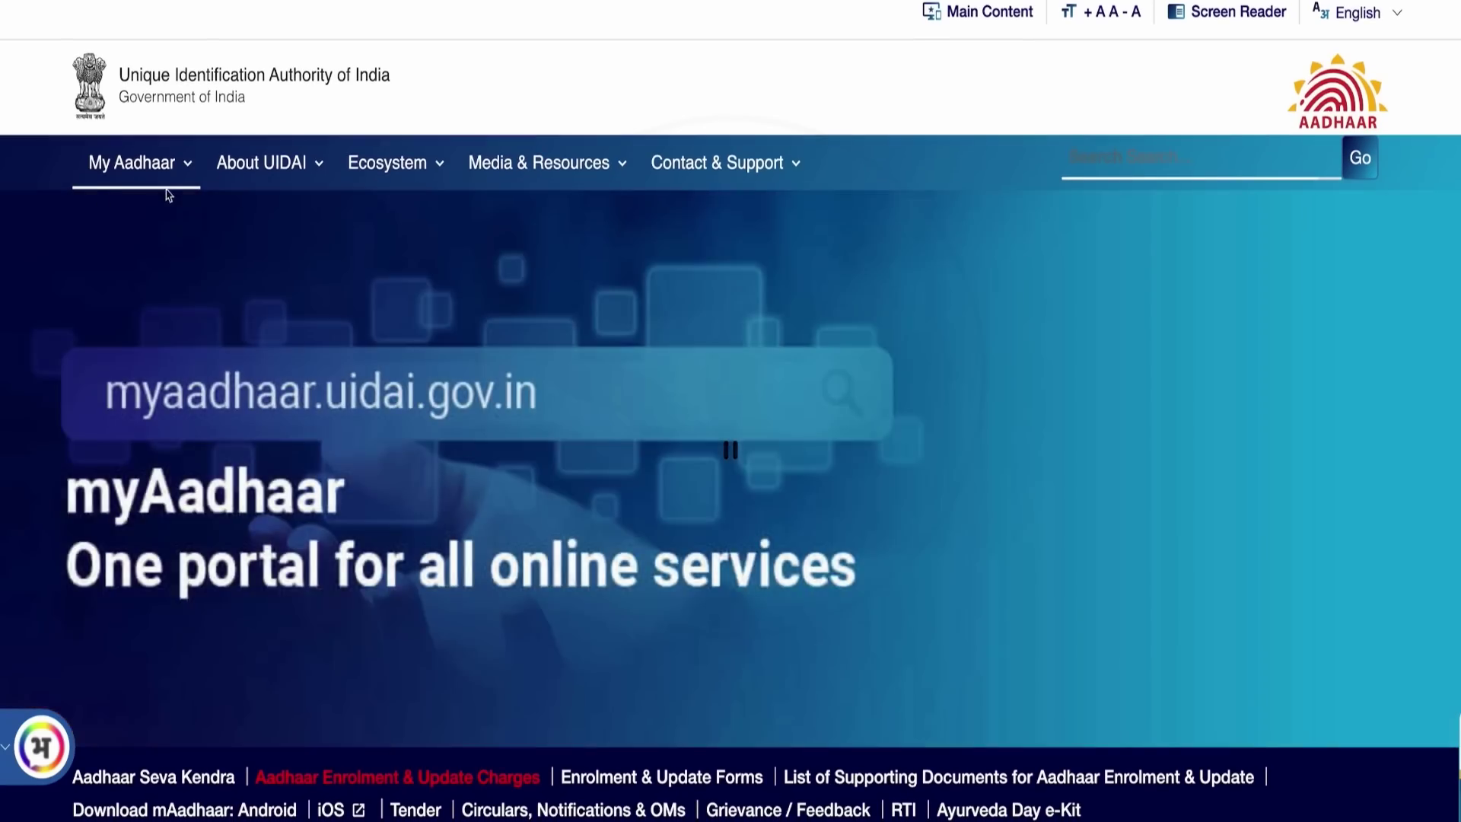
pyautogui.click(183, 166)
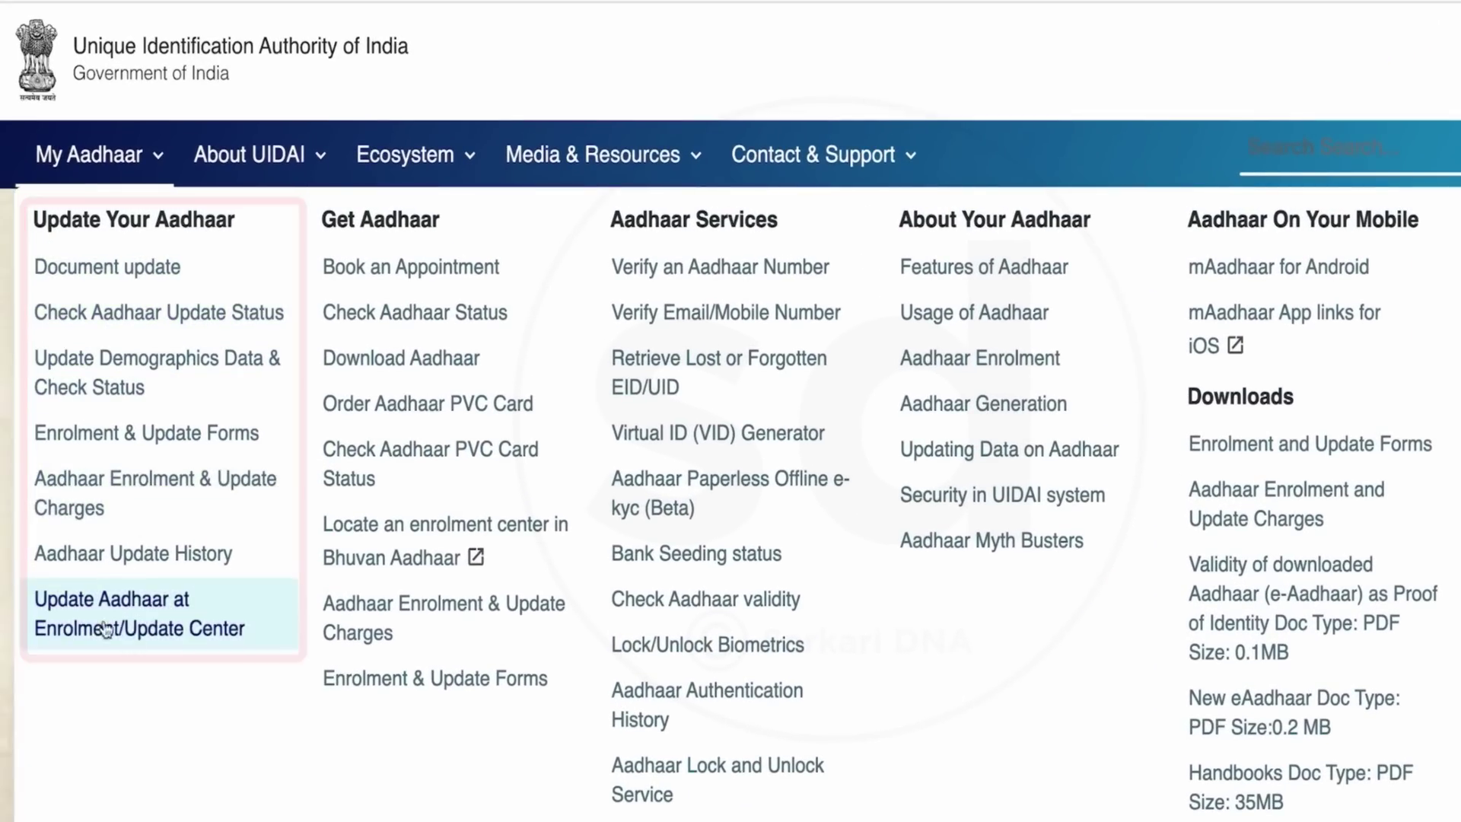
# Step: Go to Document update and log in to myAadhaar with the captcha and one-time password
pyautogui.click(148, 283)
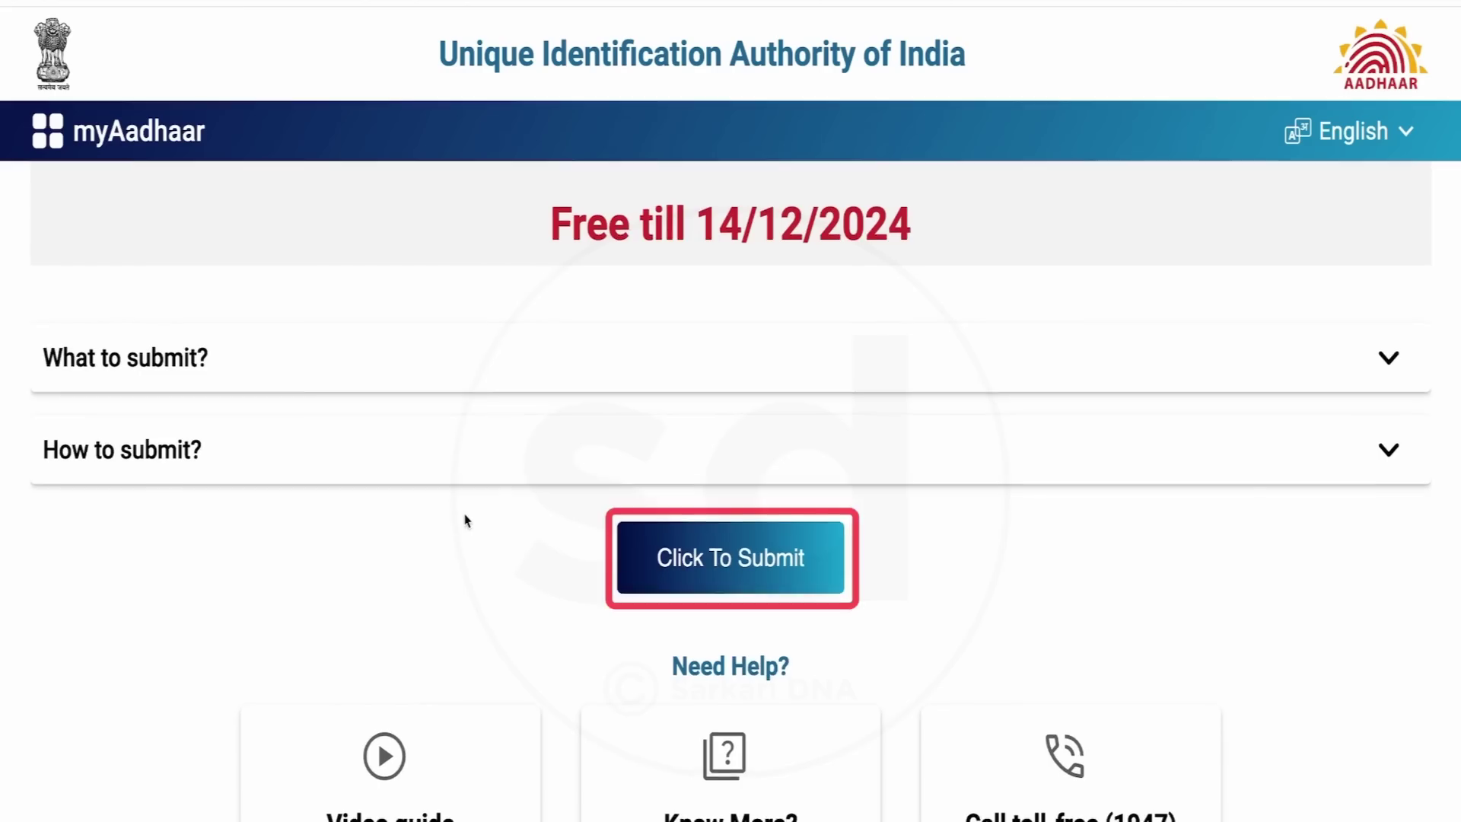
pyautogui.scroll(1, 995, 672)
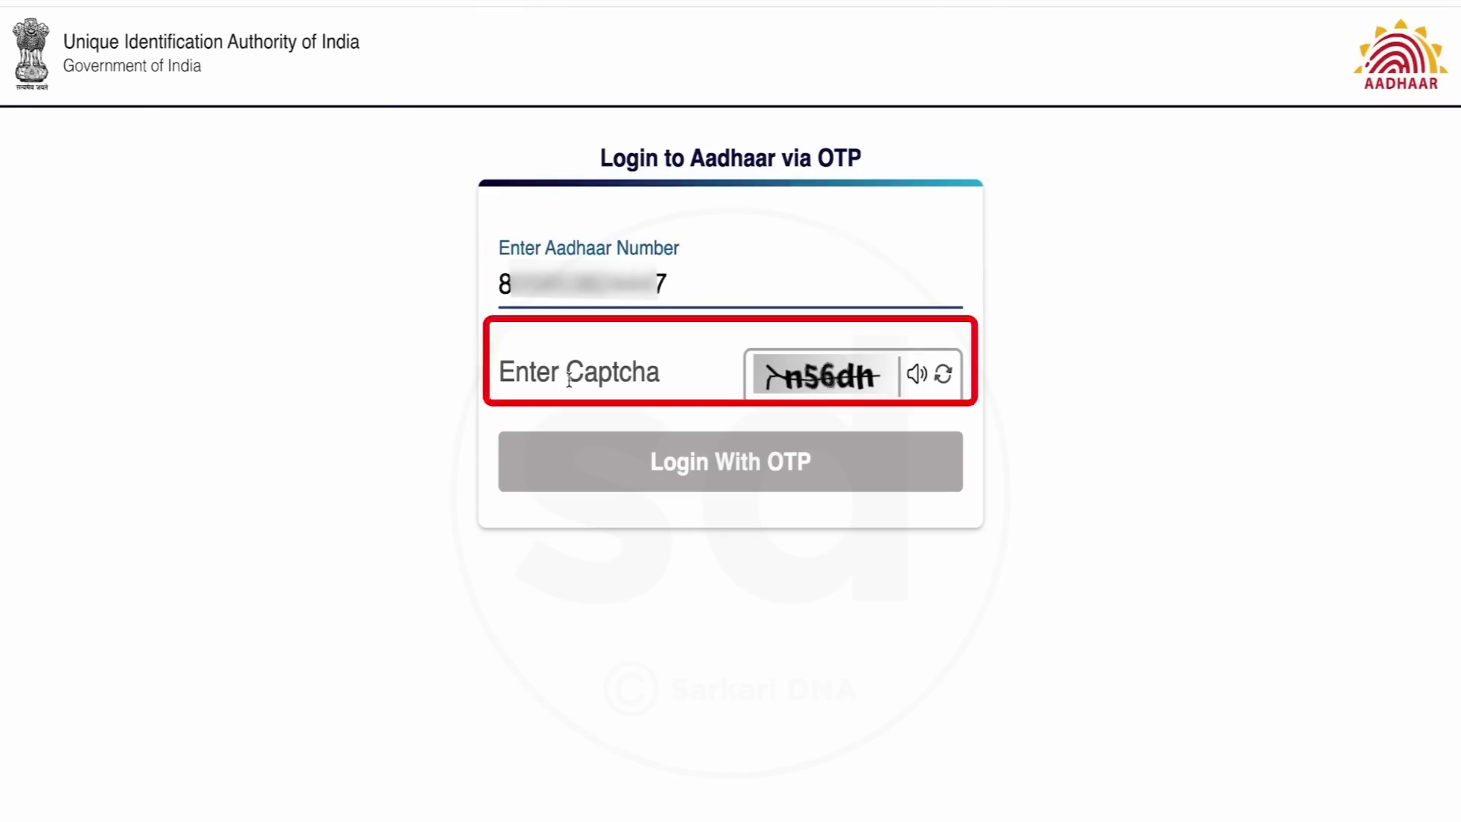
pyautogui.click(569, 379)
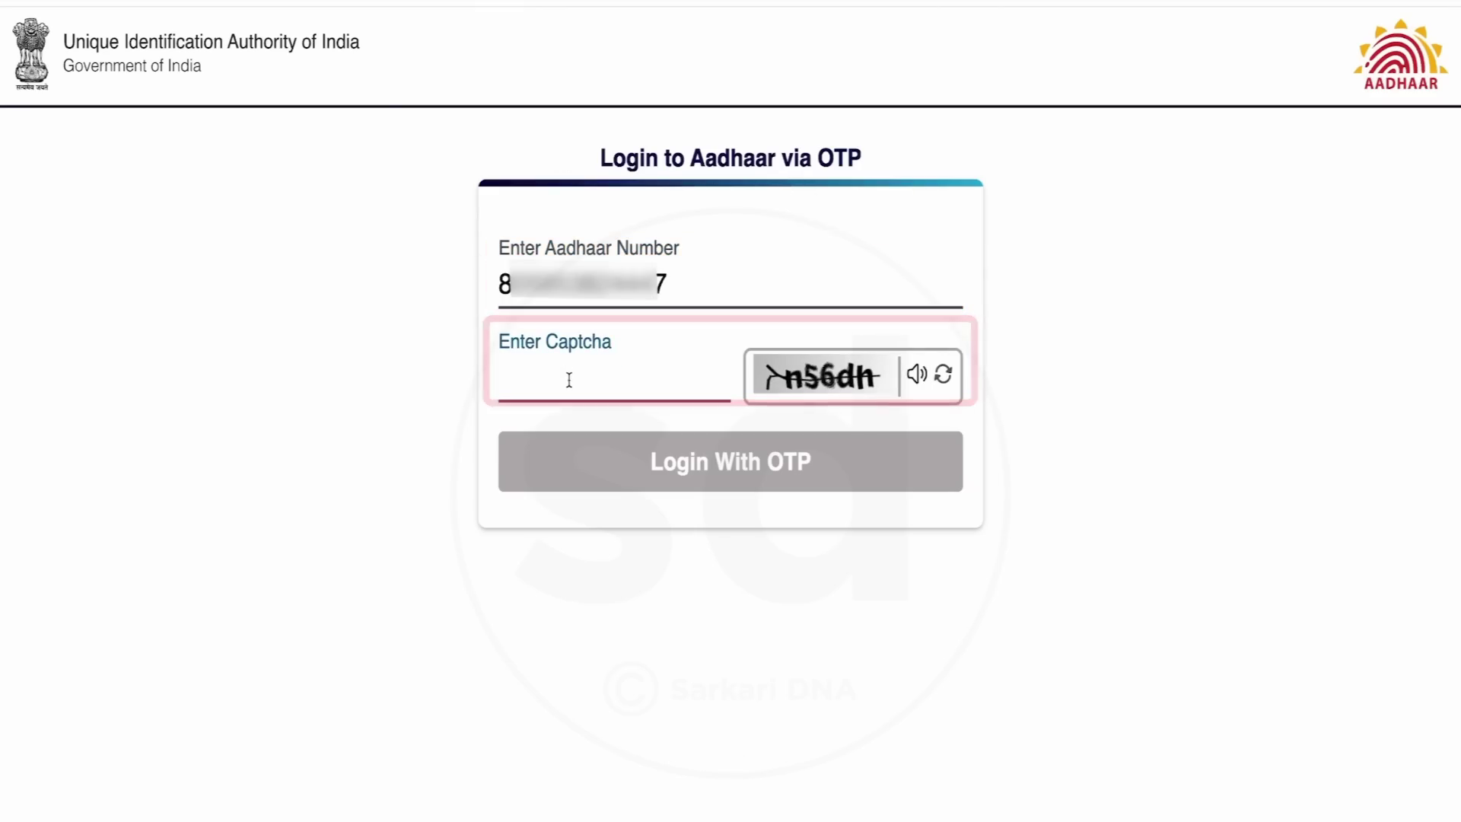
pyautogui.write('n56')
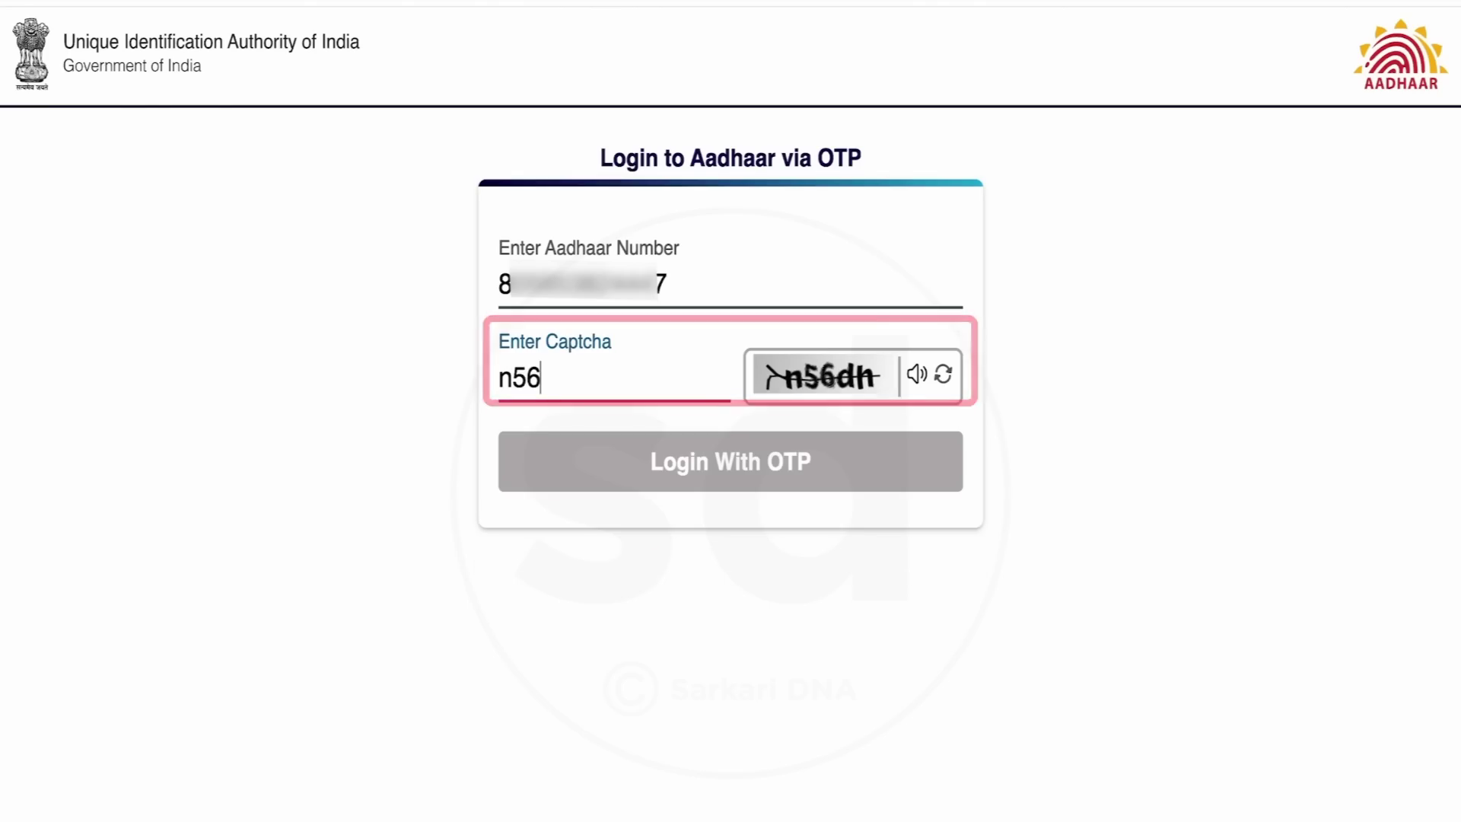
pyautogui.write('dh')
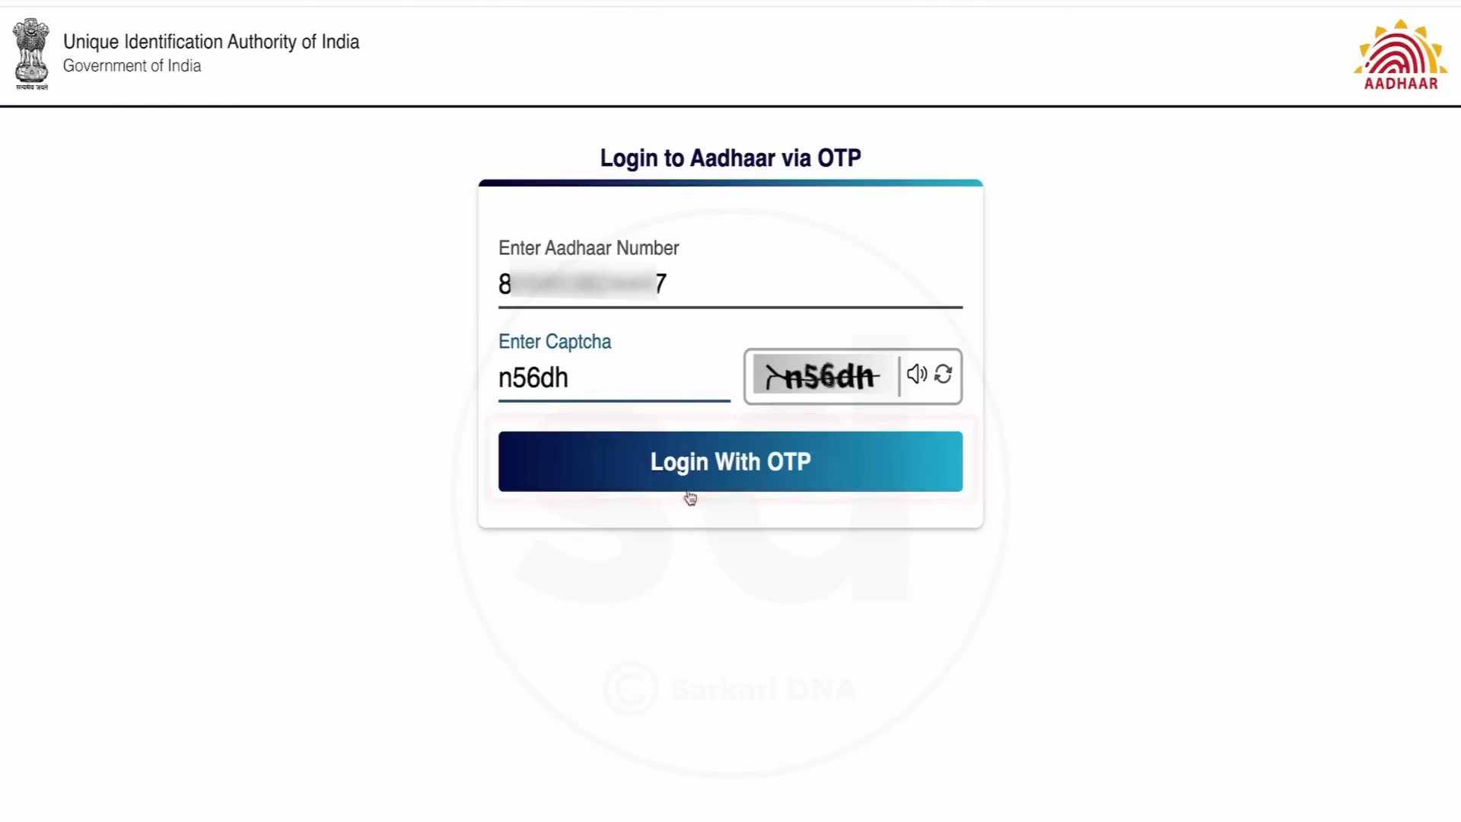
pyautogui.click(729, 483)
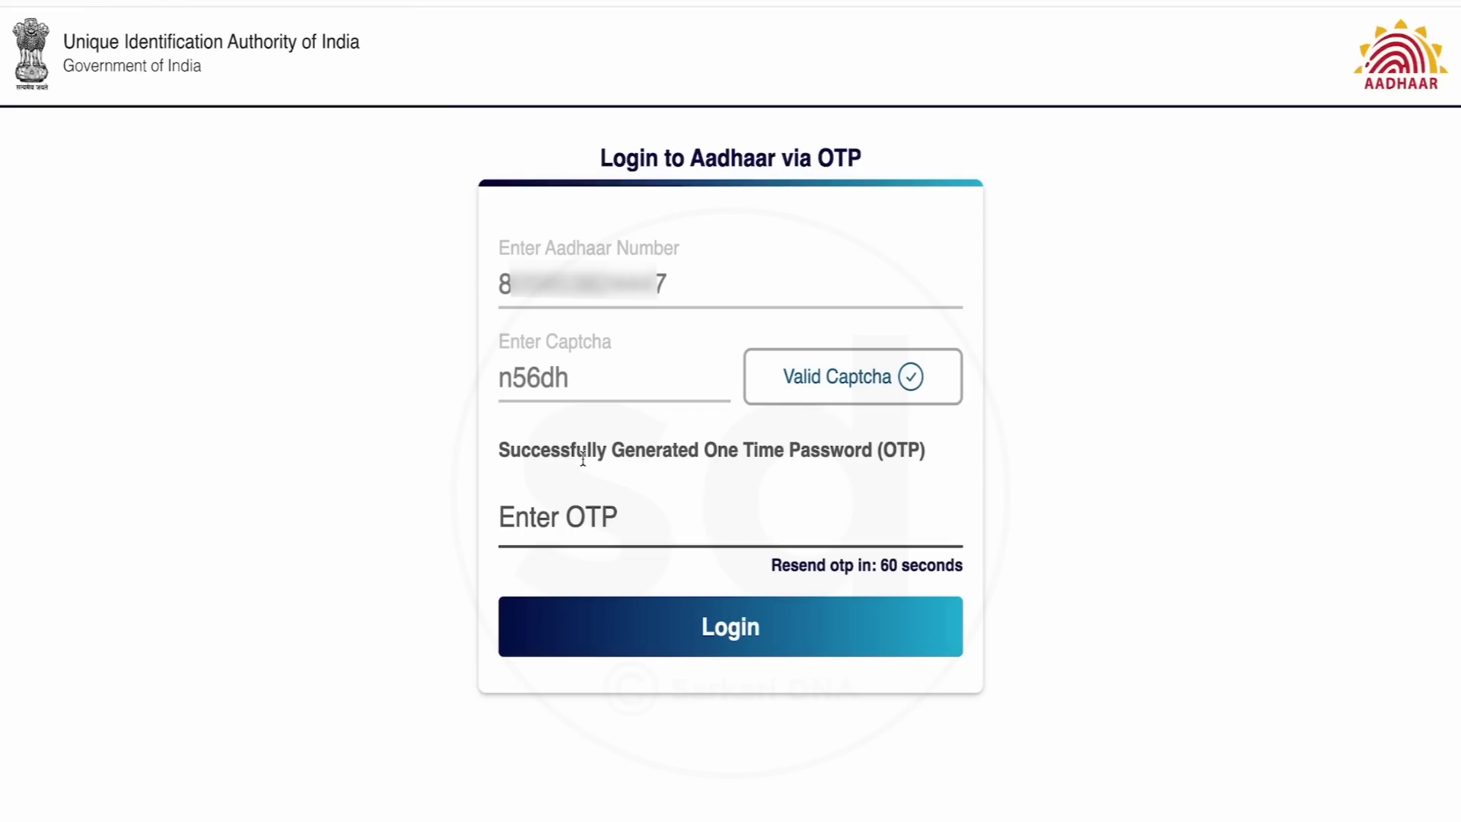
pyautogui.click(580, 528)
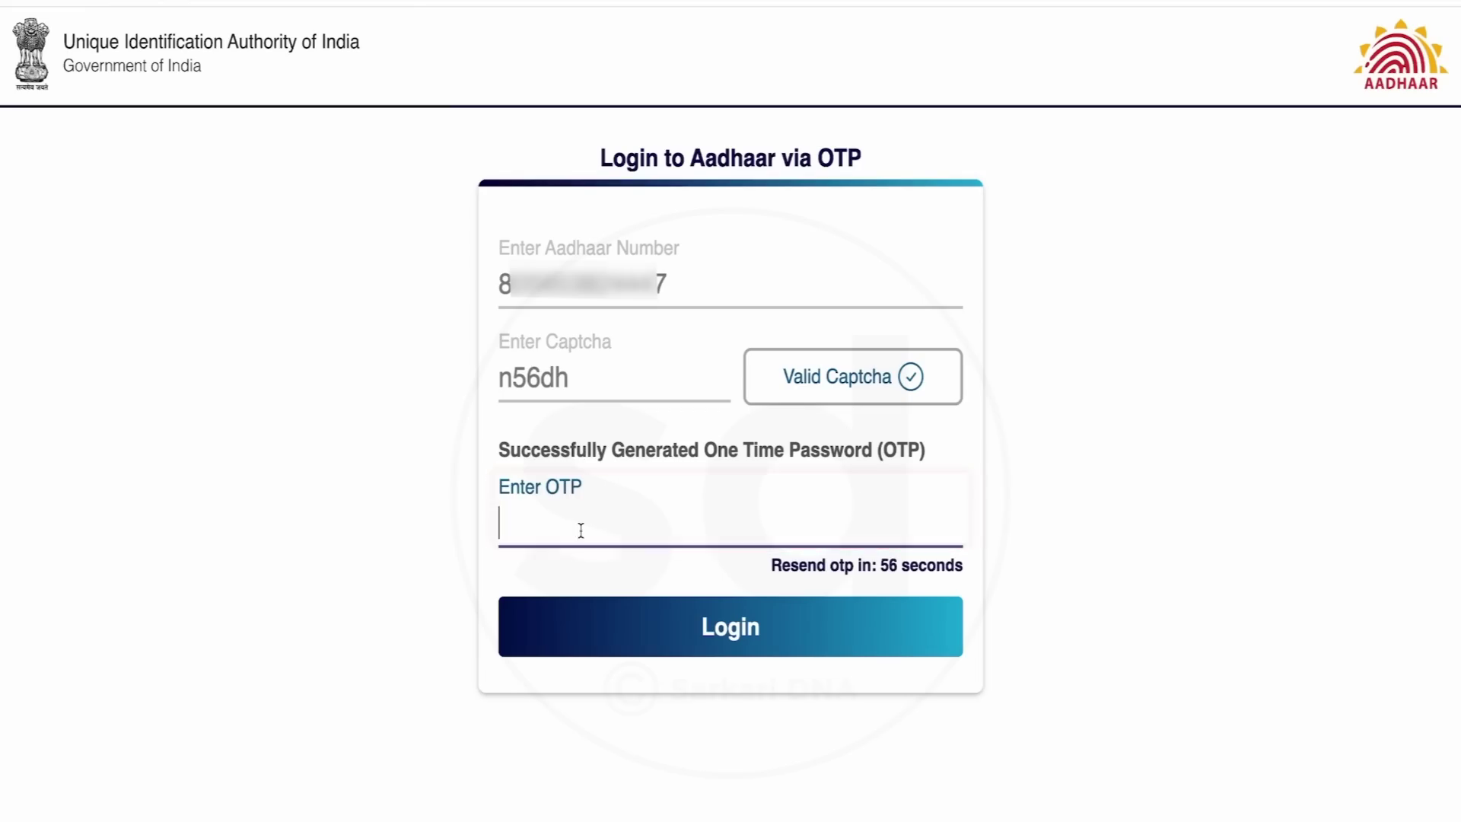
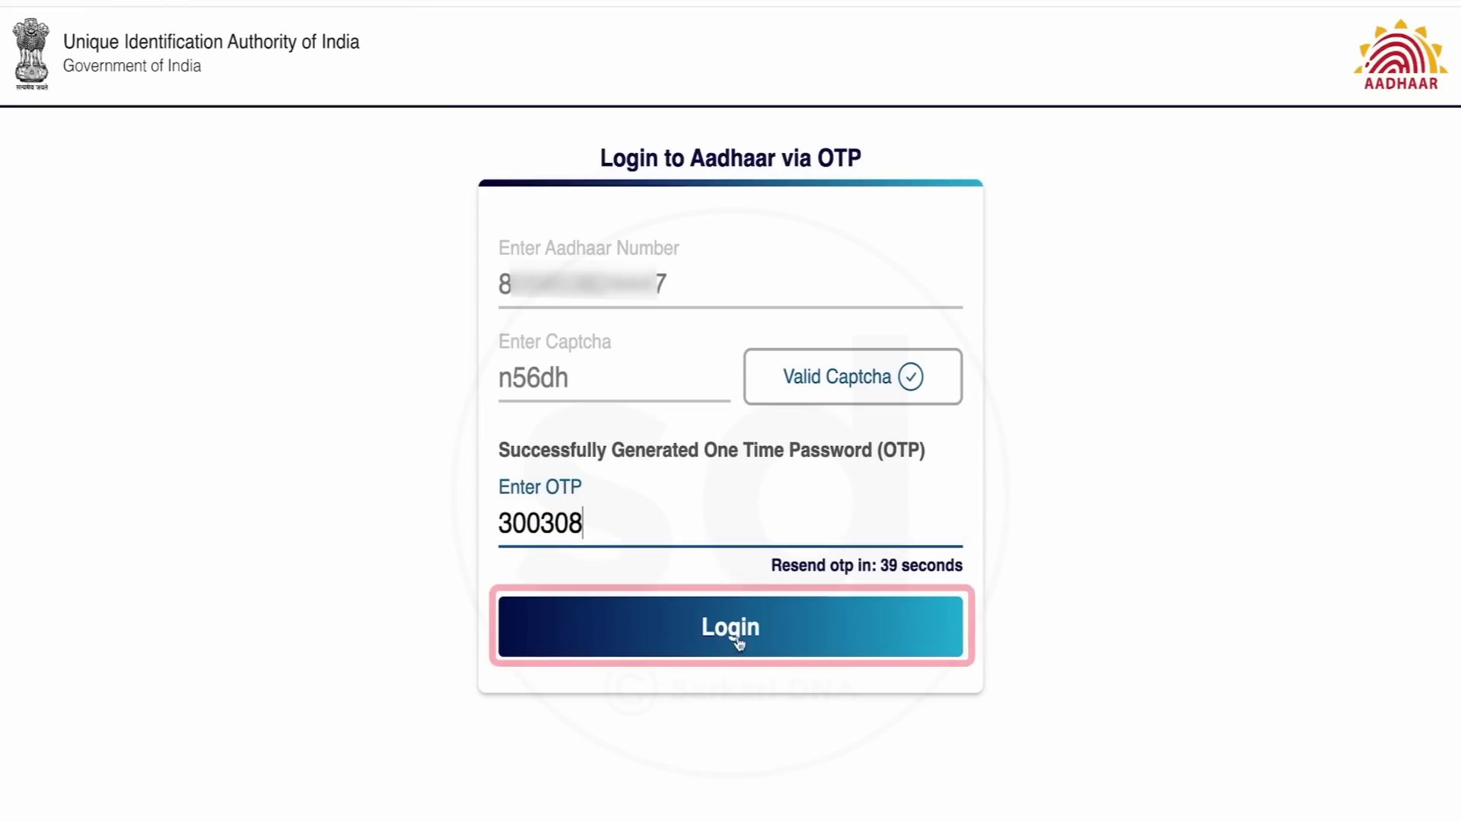
pyautogui.click(738, 643)
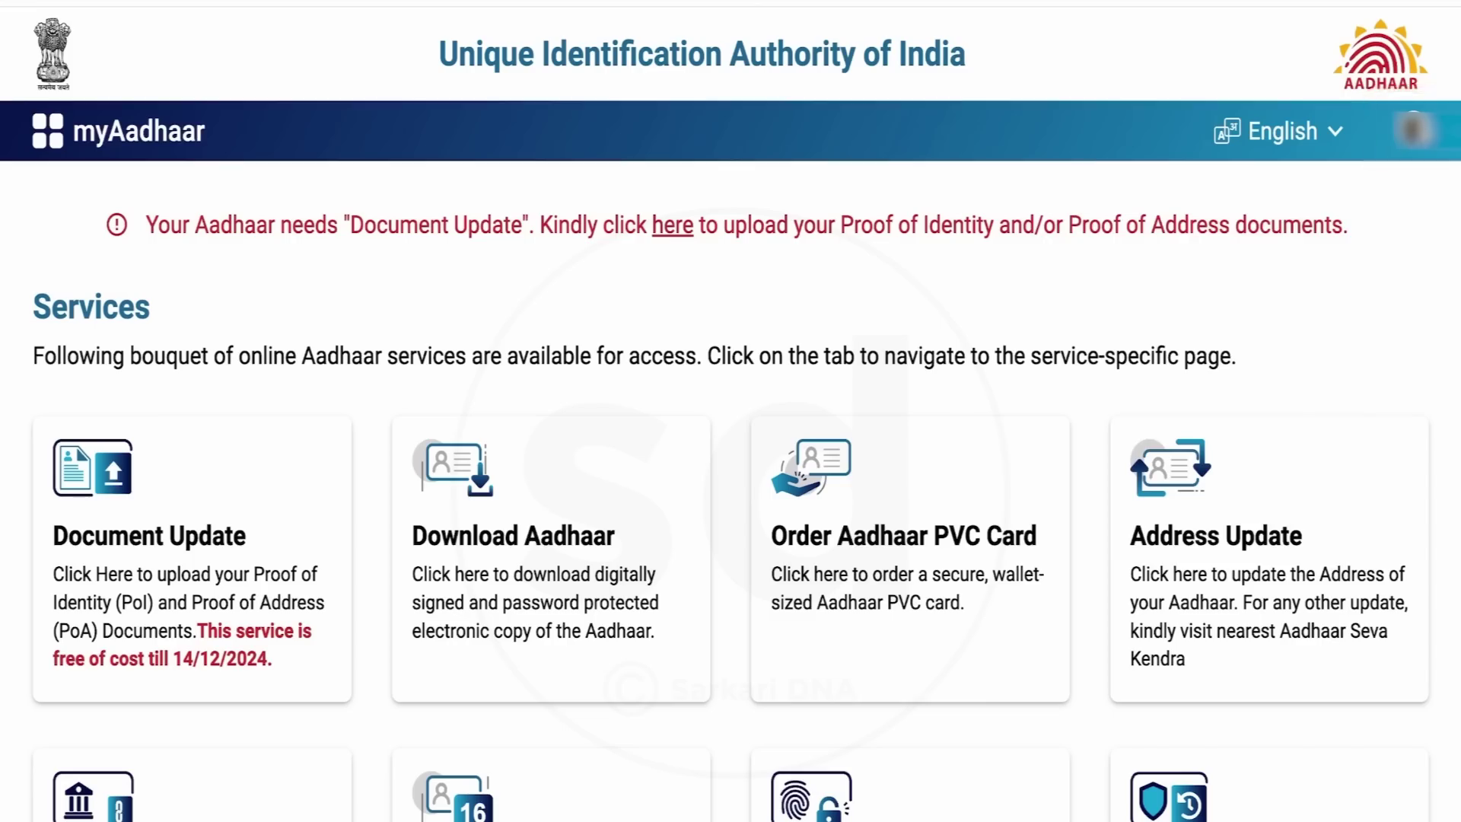
pyautogui.click(1414, 130)
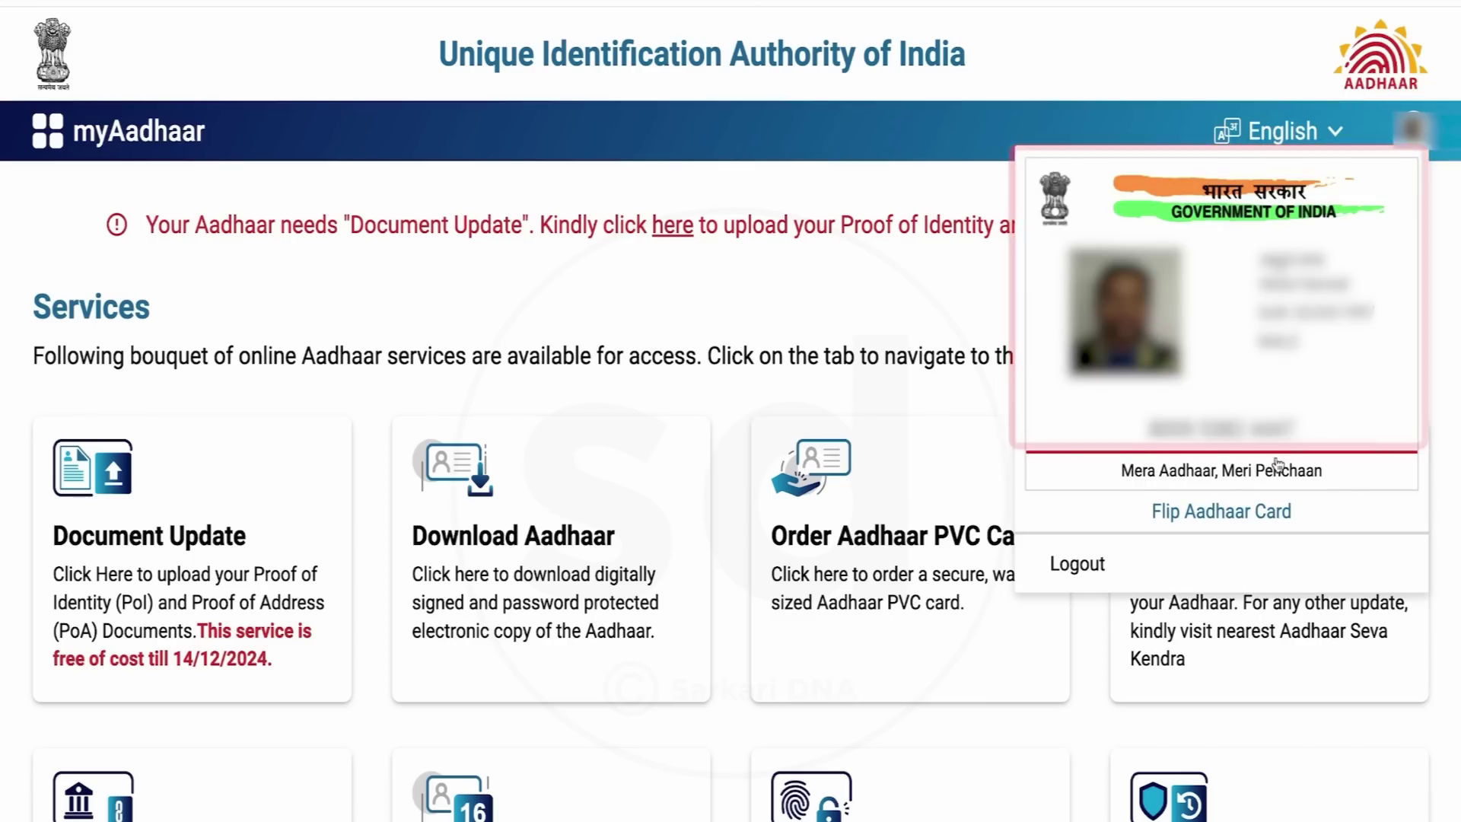
pyautogui.click(1243, 518)
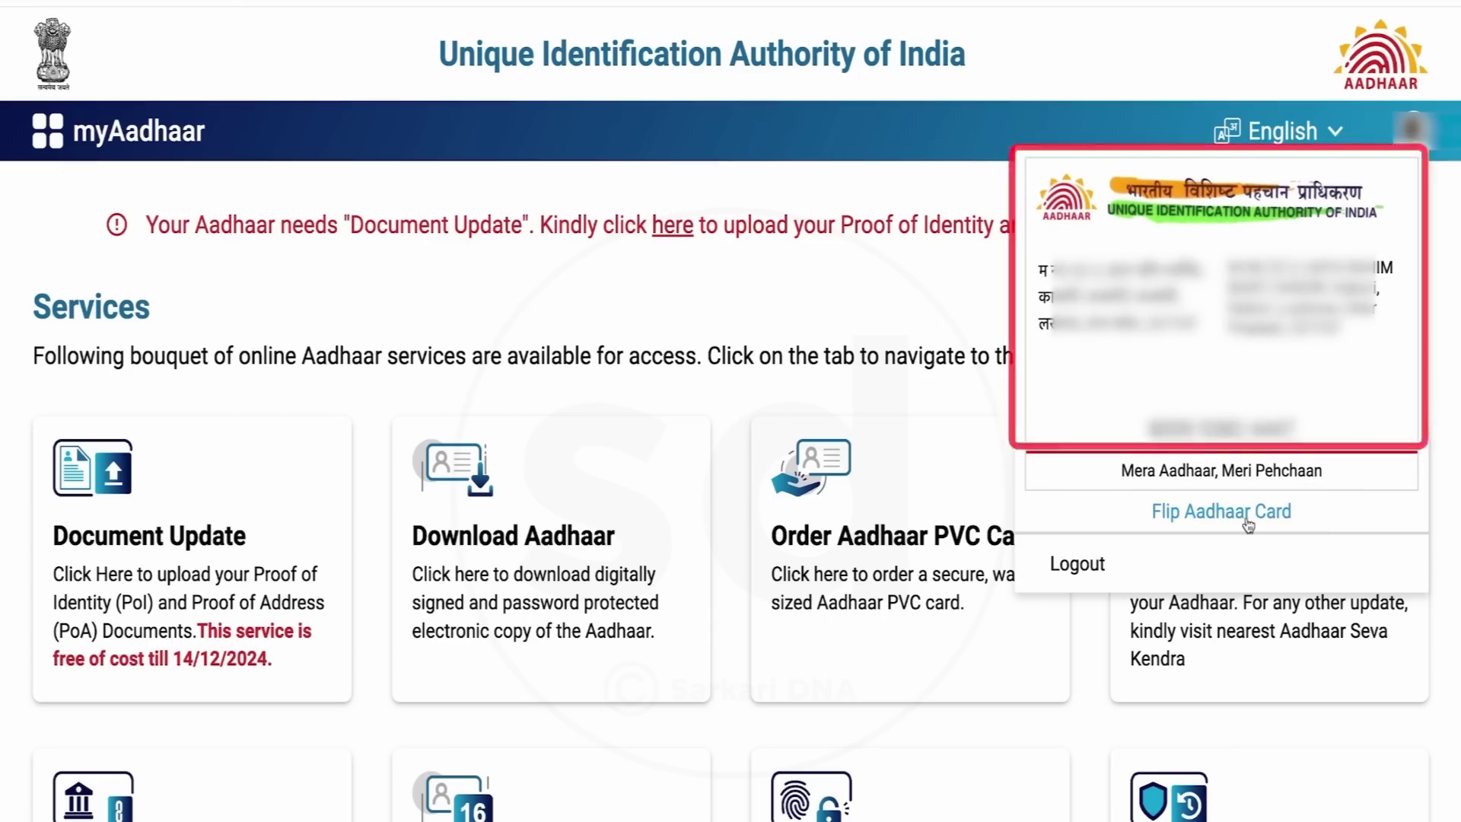
pyautogui.click(1246, 519)
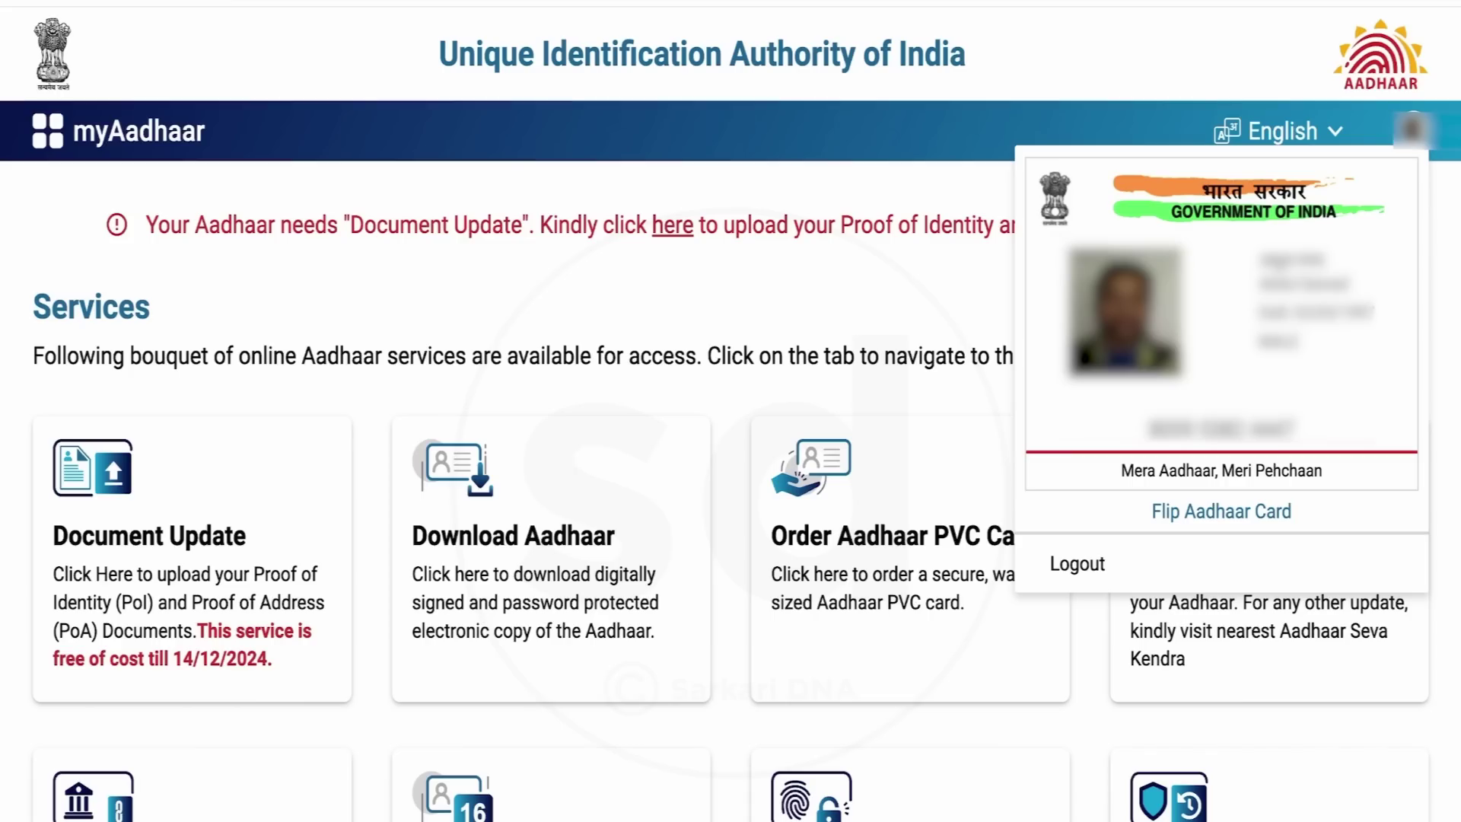
pyautogui.click(1413, 130)
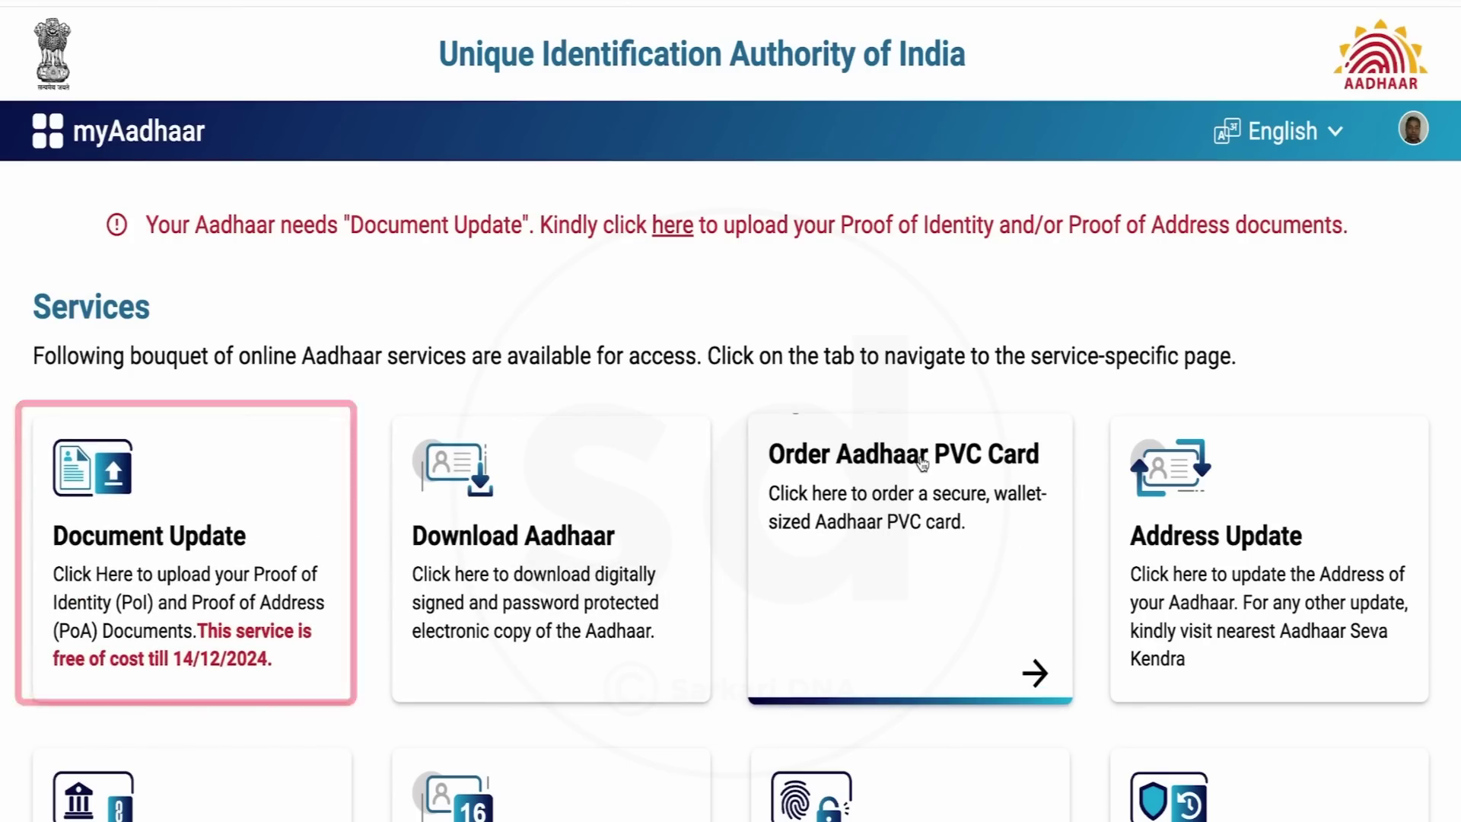
pyautogui.scroll(-2, 304, 365)
# Step: Start the Document Update service and advance past its objective page to demographic verification
pyautogui.click(304, 366)
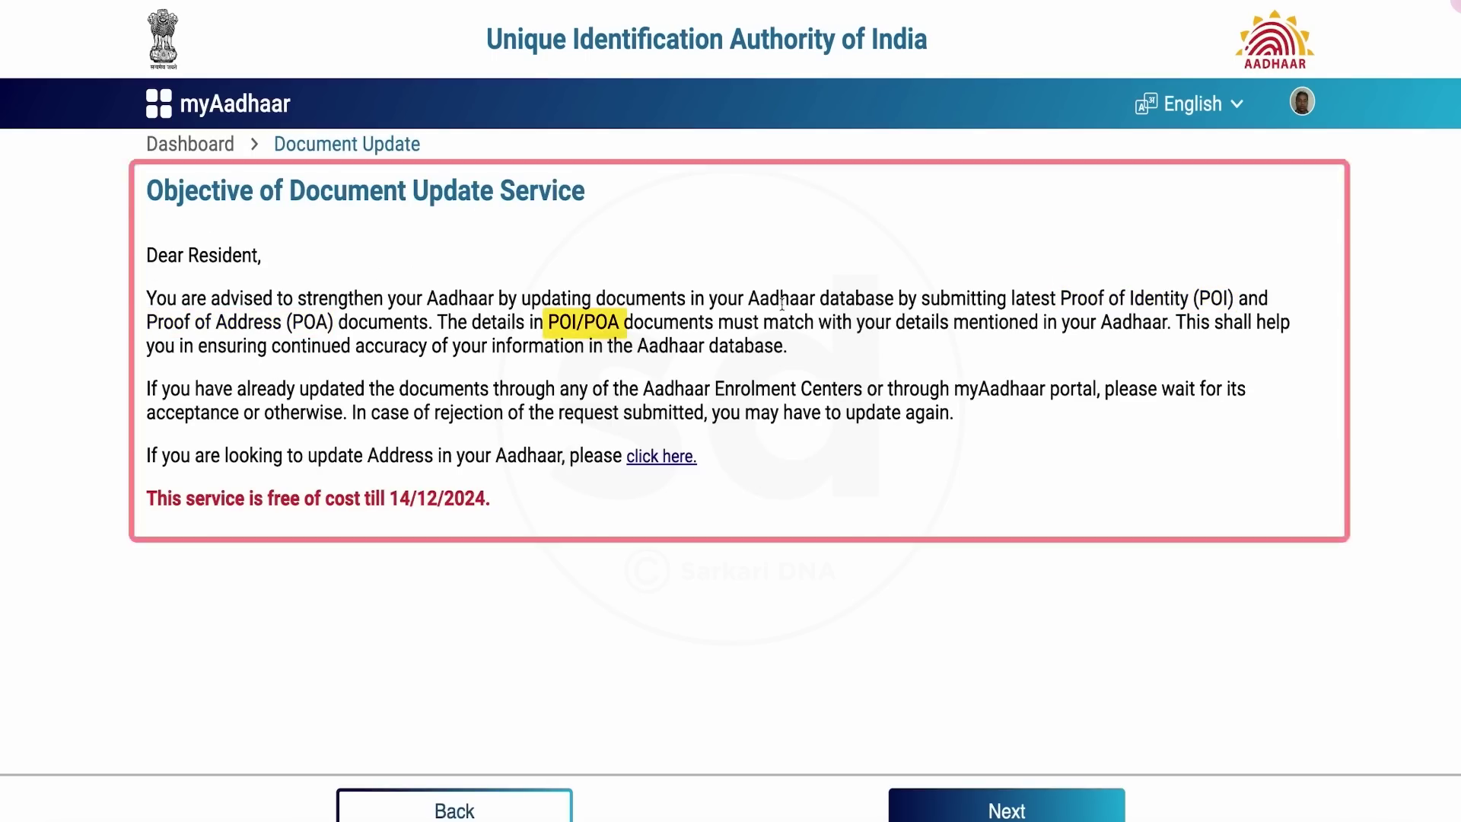
pyautogui.click(1012, 813)
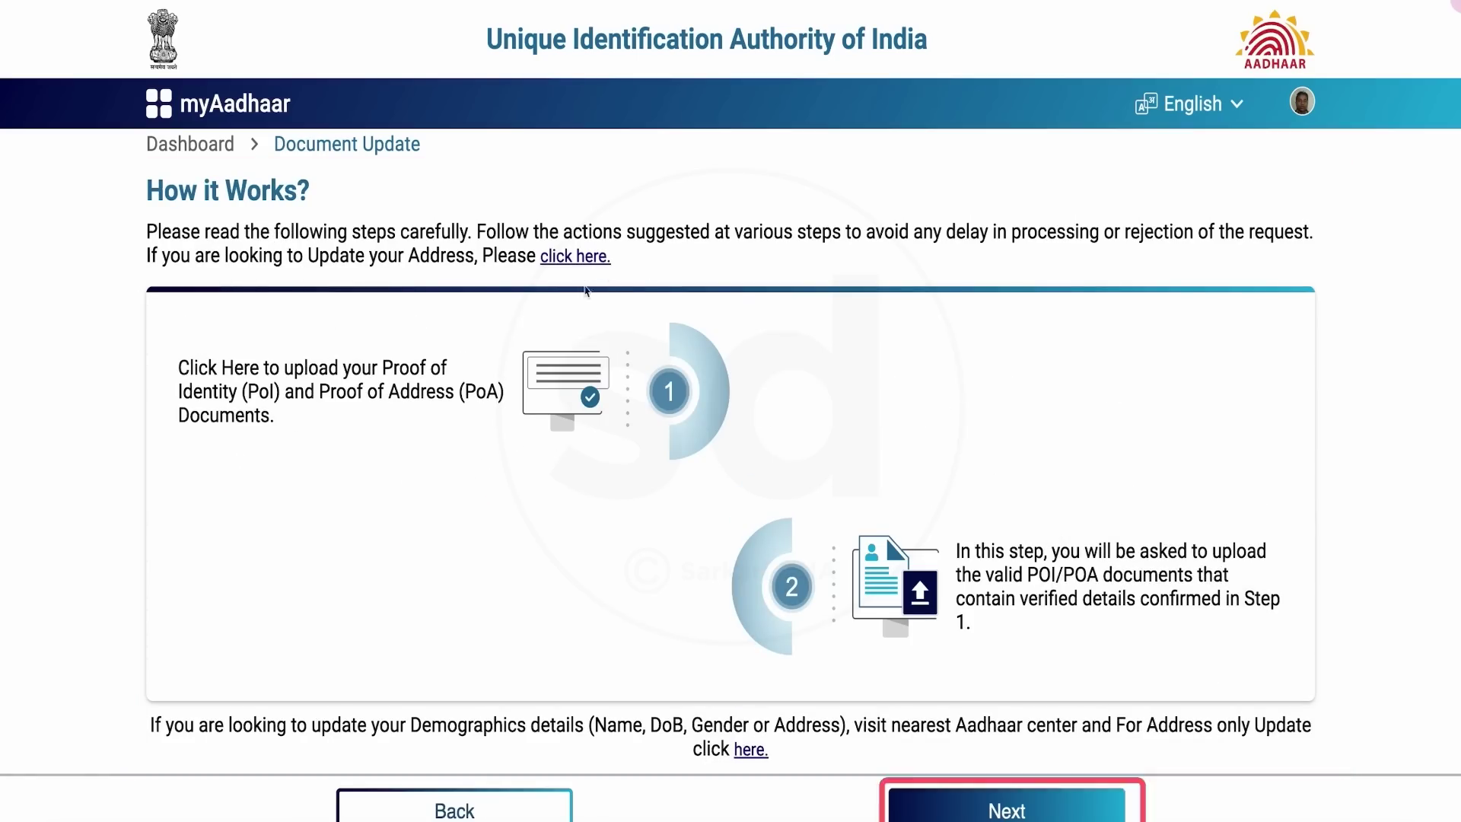
pyautogui.click(1016, 812)
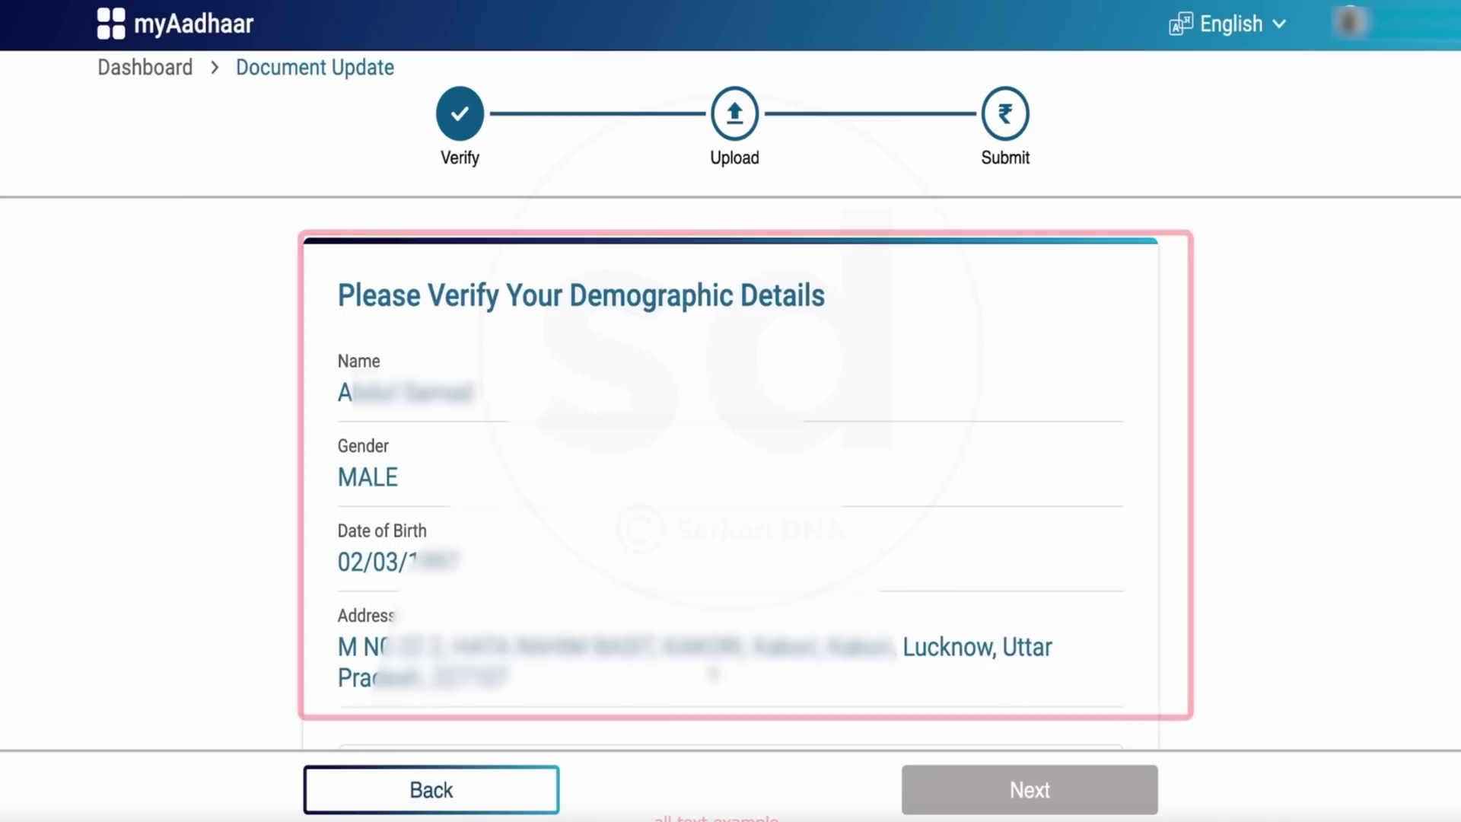
pyautogui.scroll(-3, 713, 672)
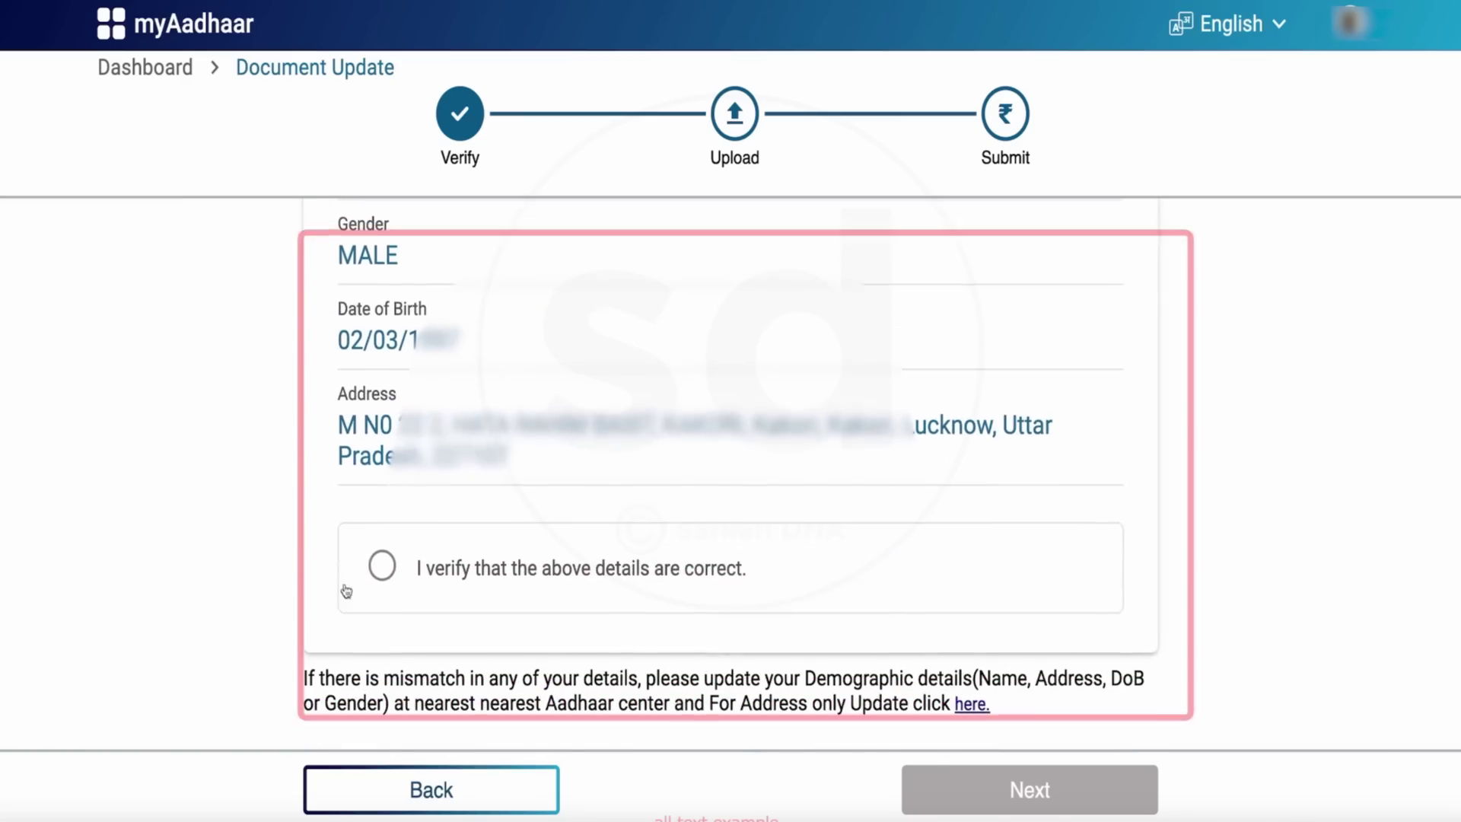
pyautogui.click(383, 578)
pyautogui.click(1055, 802)
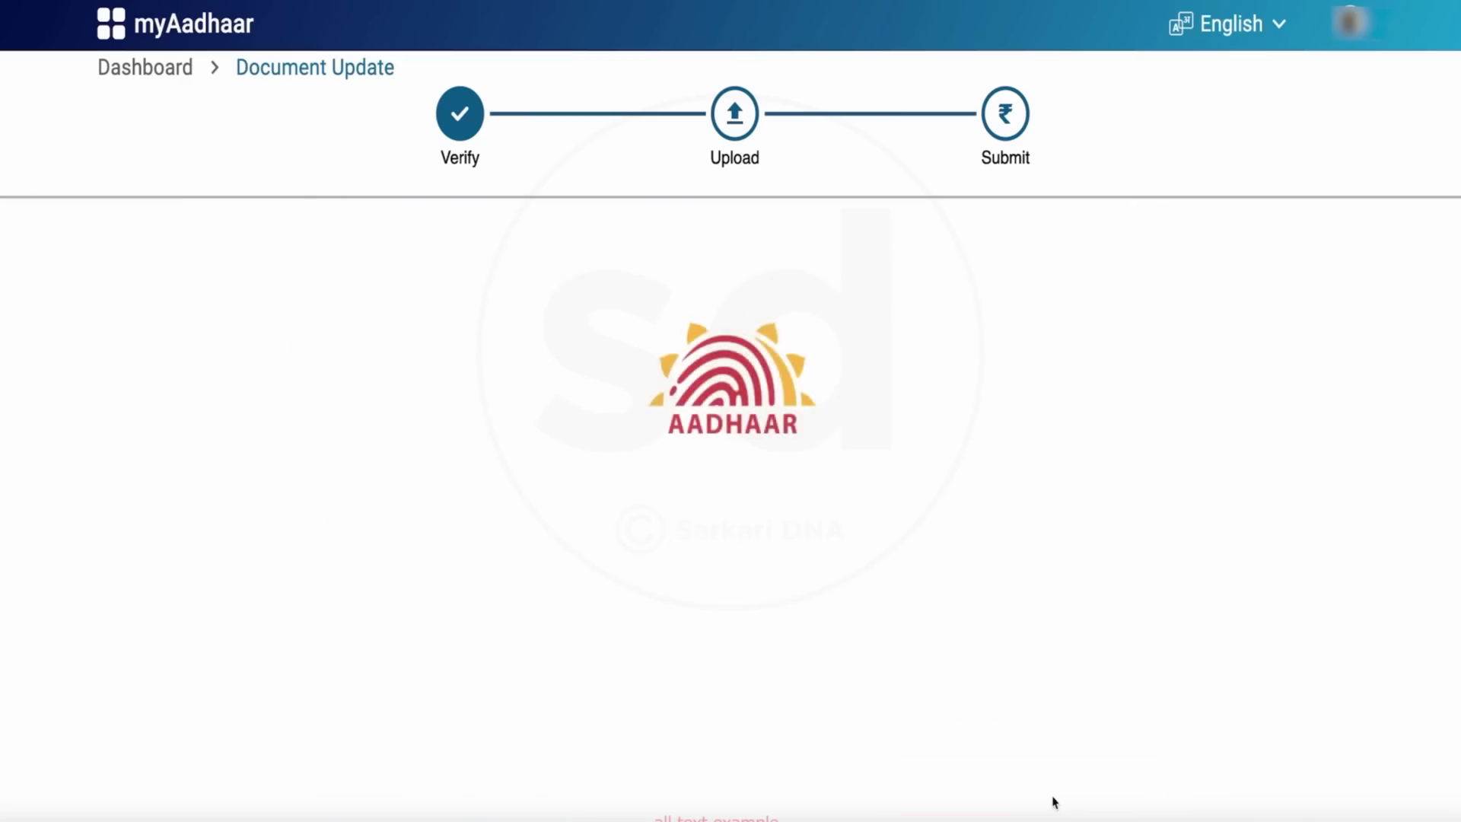
pyautogui.scroll(-3, 675, 581)
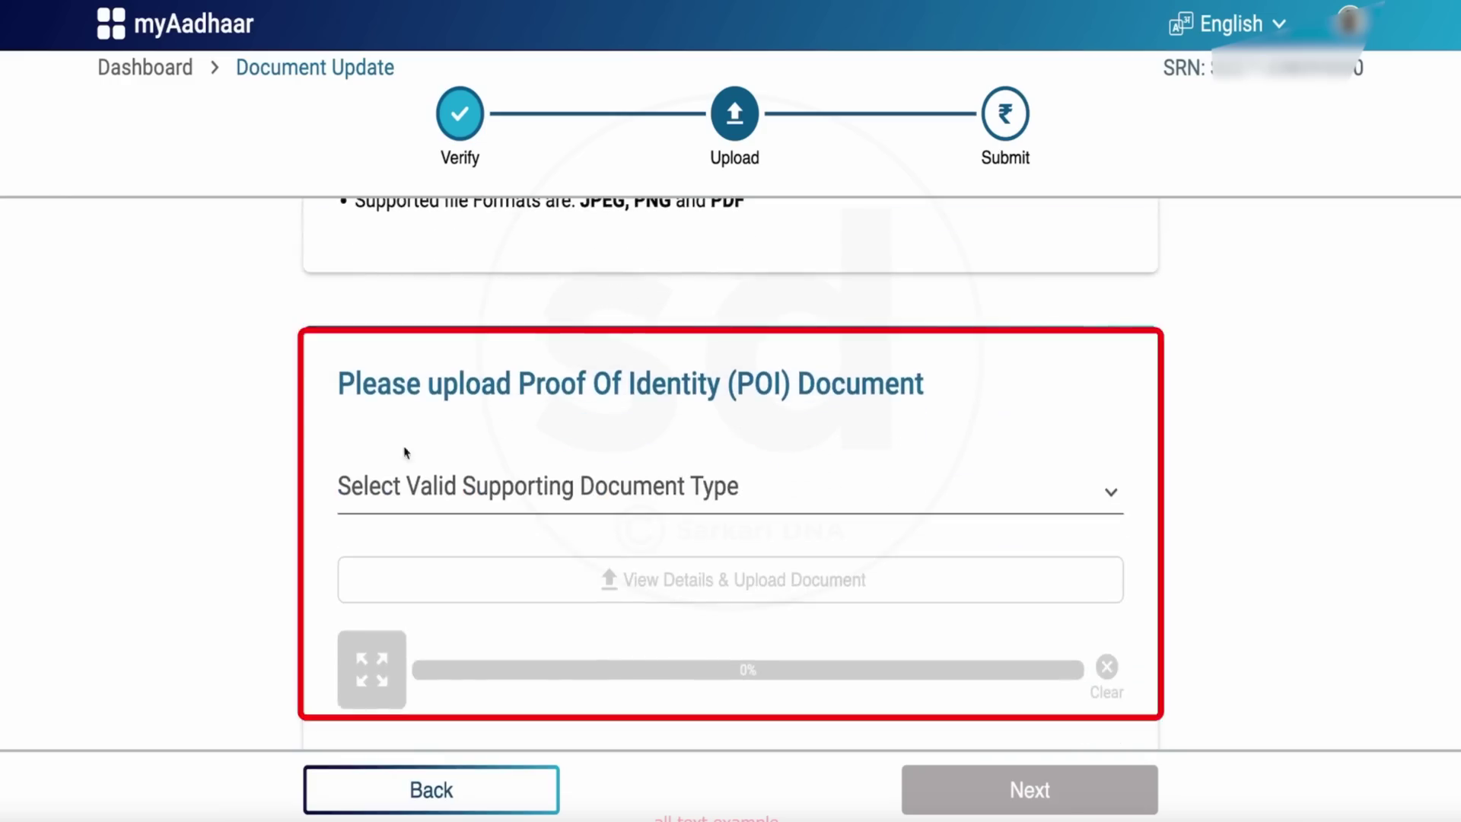
pyautogui.scroll(-6, 786, 412)
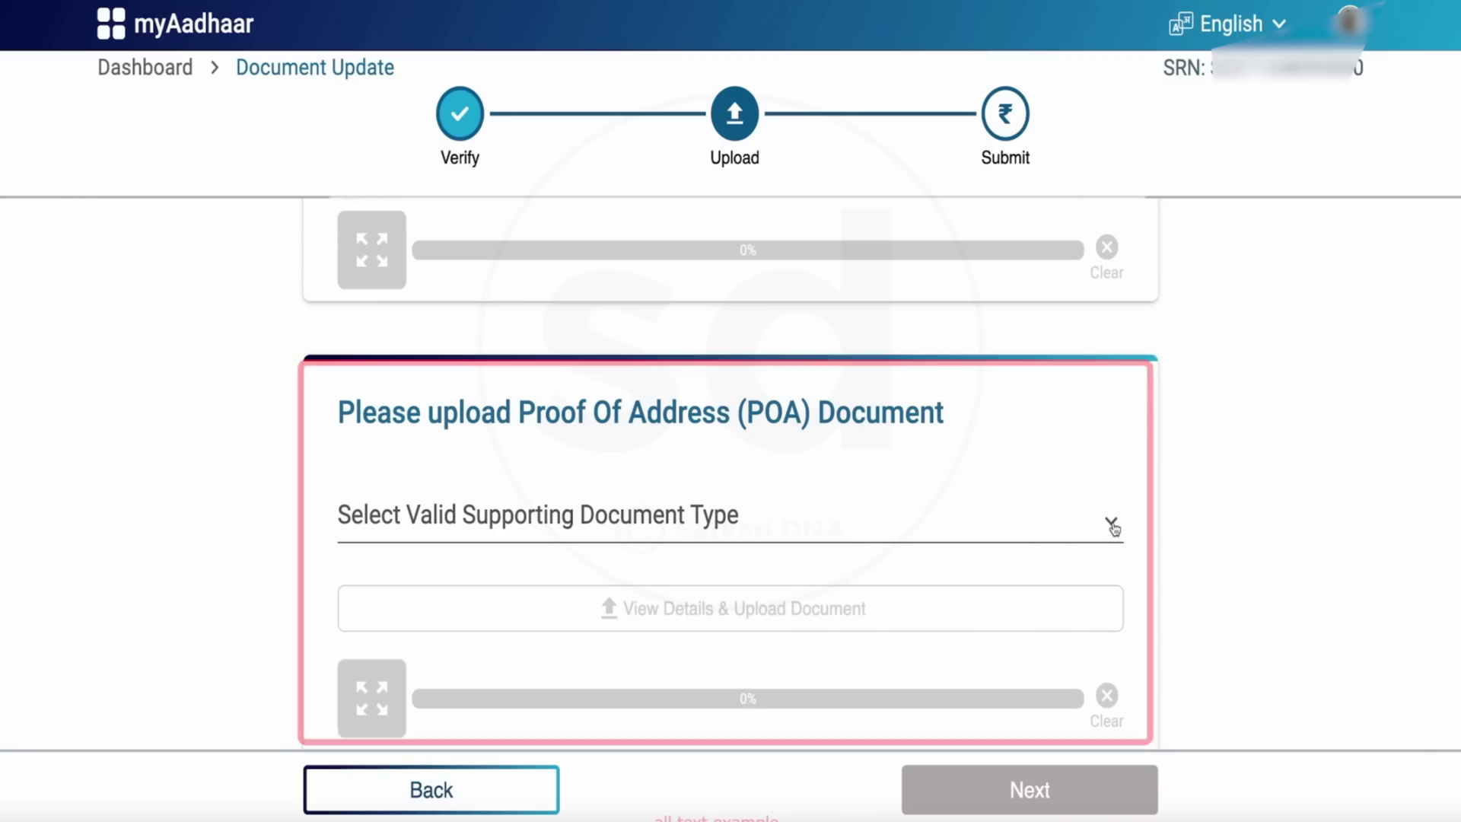
pyautogui.scroll(8, 389, 457)
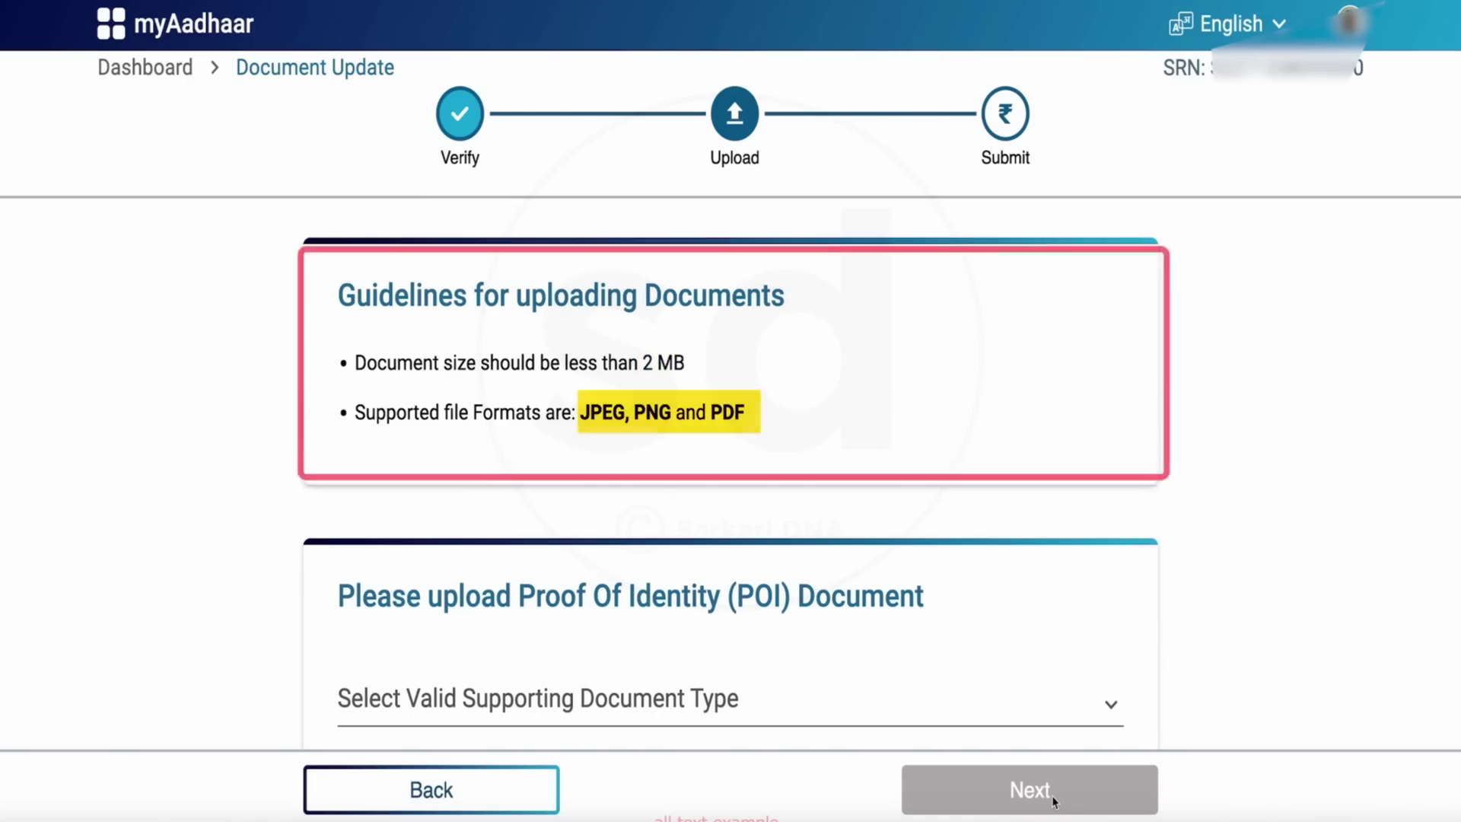
pyautogui.scroll(-2, 677, 582)
pyautogui.scroll(-1, 678, 583)
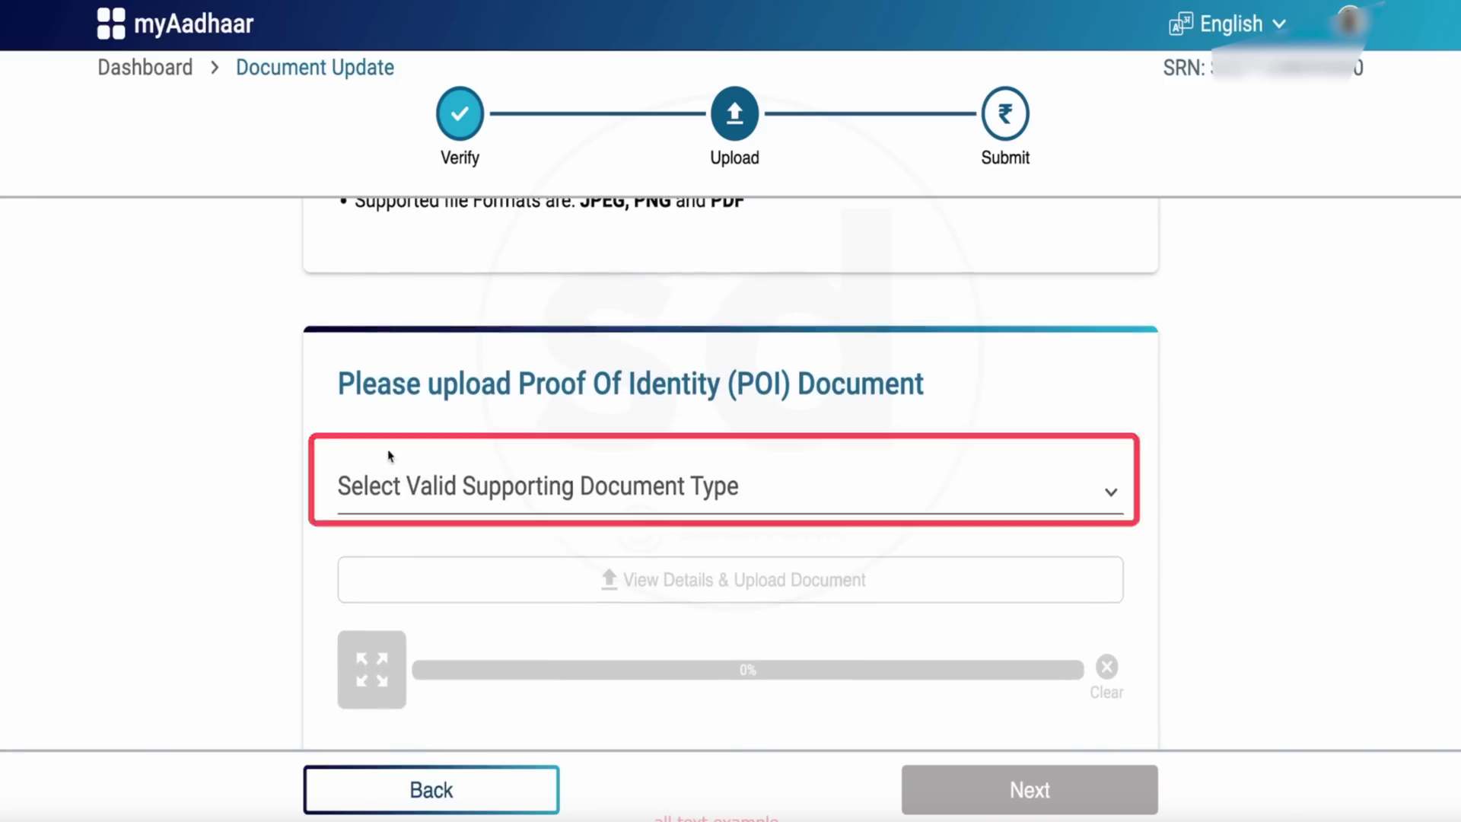
# Step: Choose Voter Identity Card / e-Voter Identity Card as the Proof of Identity type and acknowledge the advisory
pyautogui.click(783, 506)
pyautogui.scroll(-5, 656, 533)
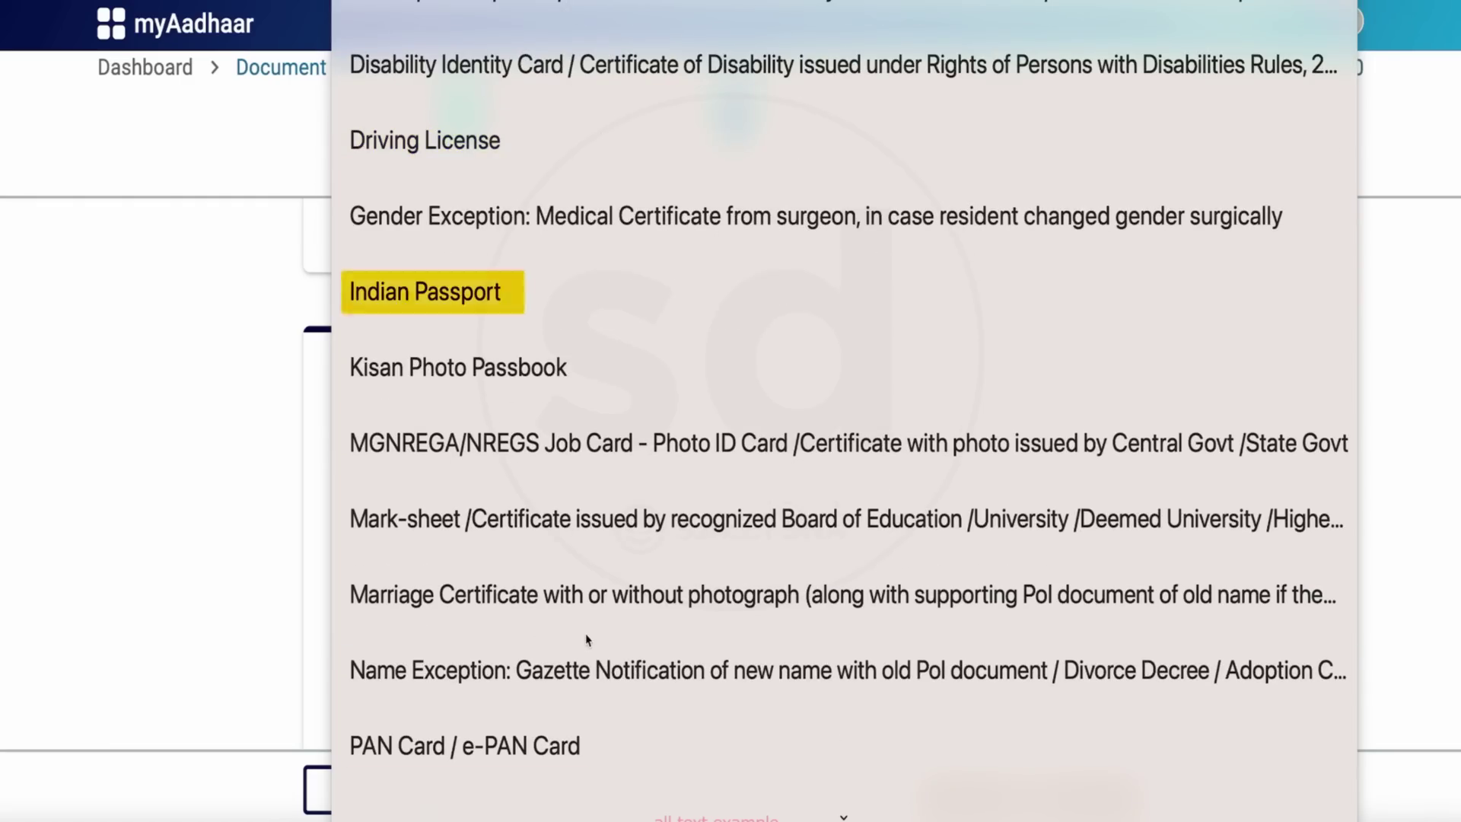
pyautogui.scroll(-10, 608, 707)
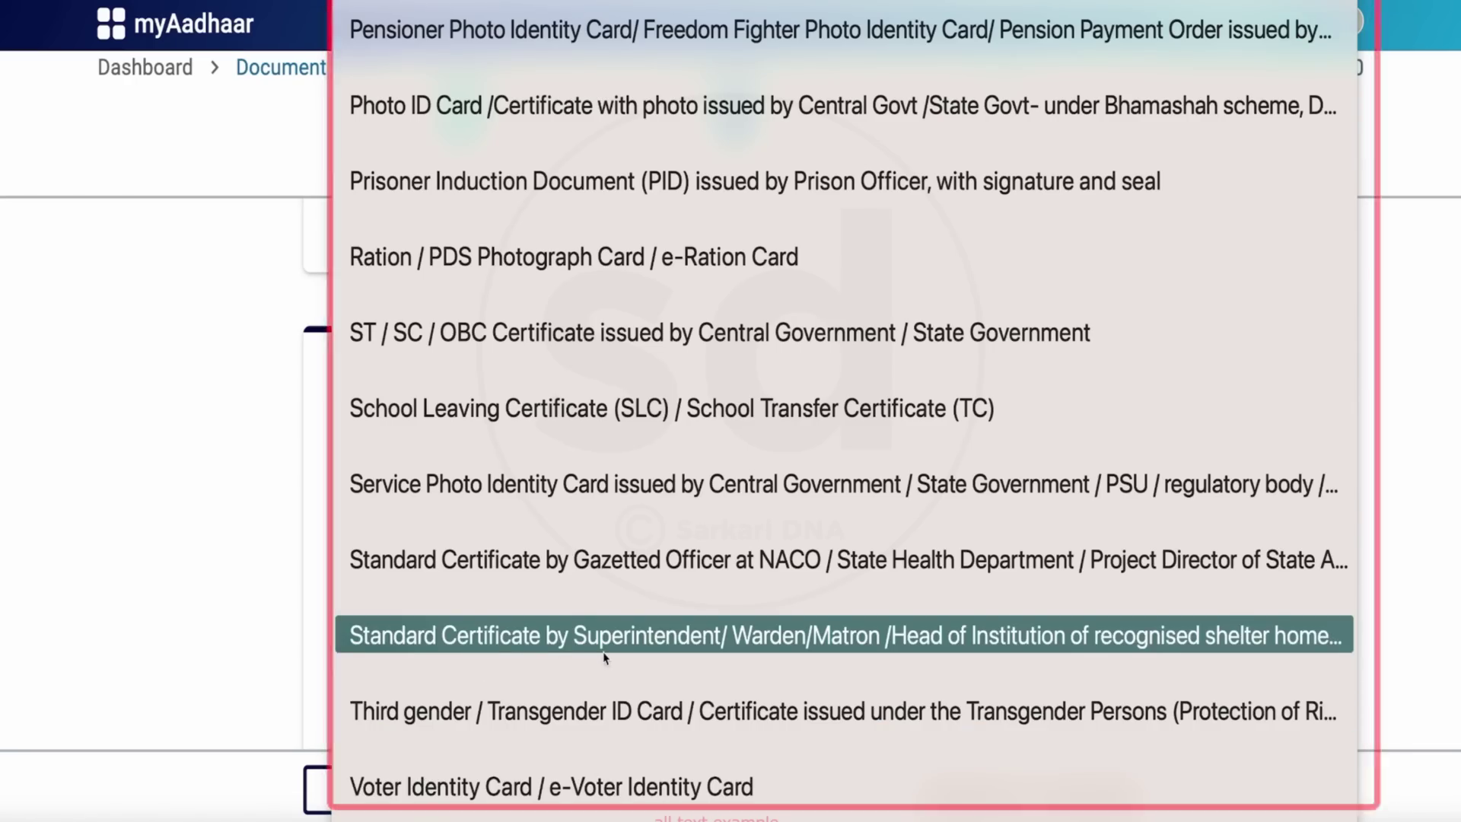
pyautogui.scroll(4, 495, 624)
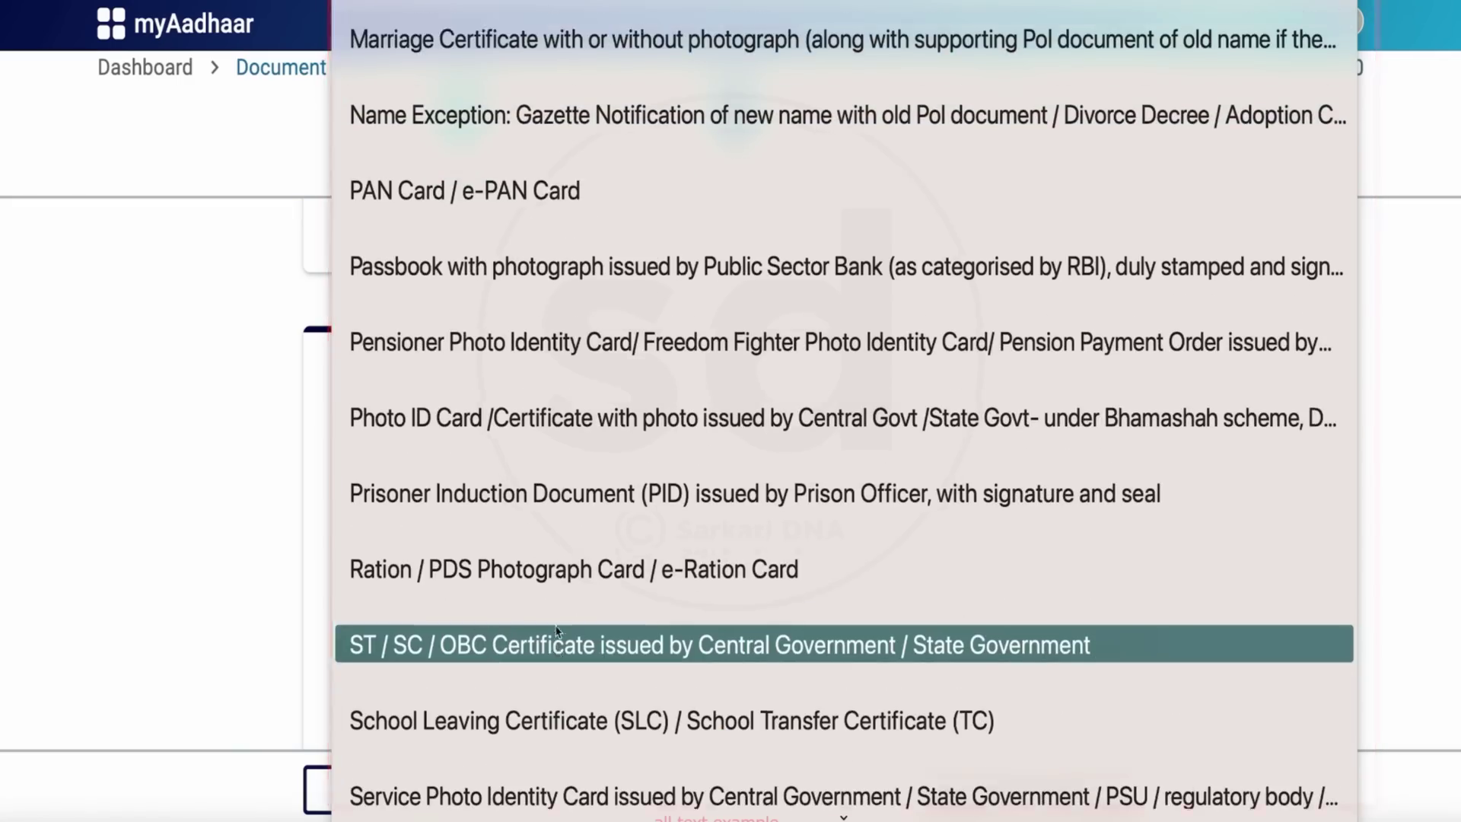
pyautogui.scroll(4, 532, 631)
pyautogui.scroll(3, 569, 643)
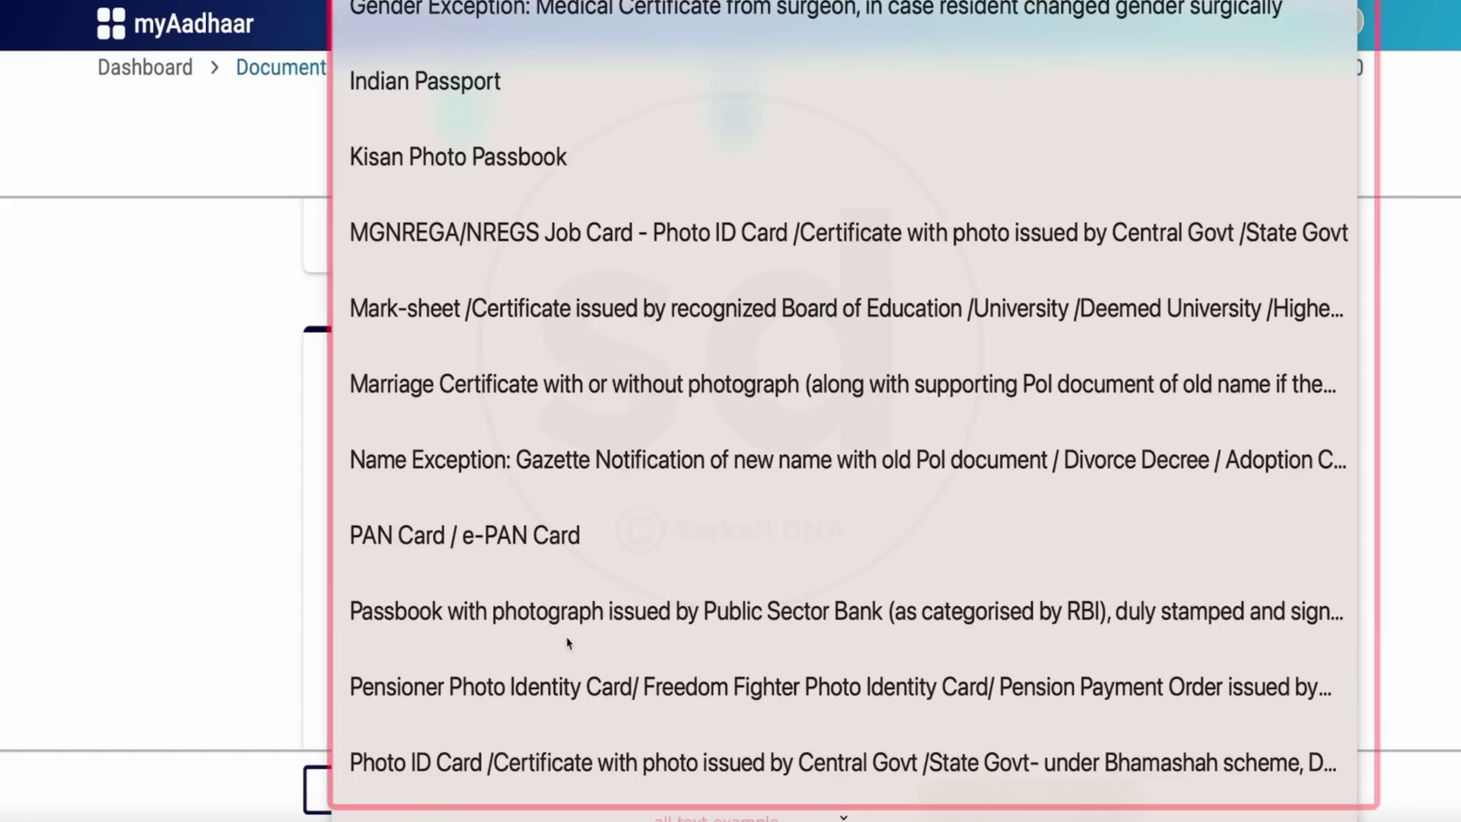
pyautogui.scroll(-10, 664, 714)
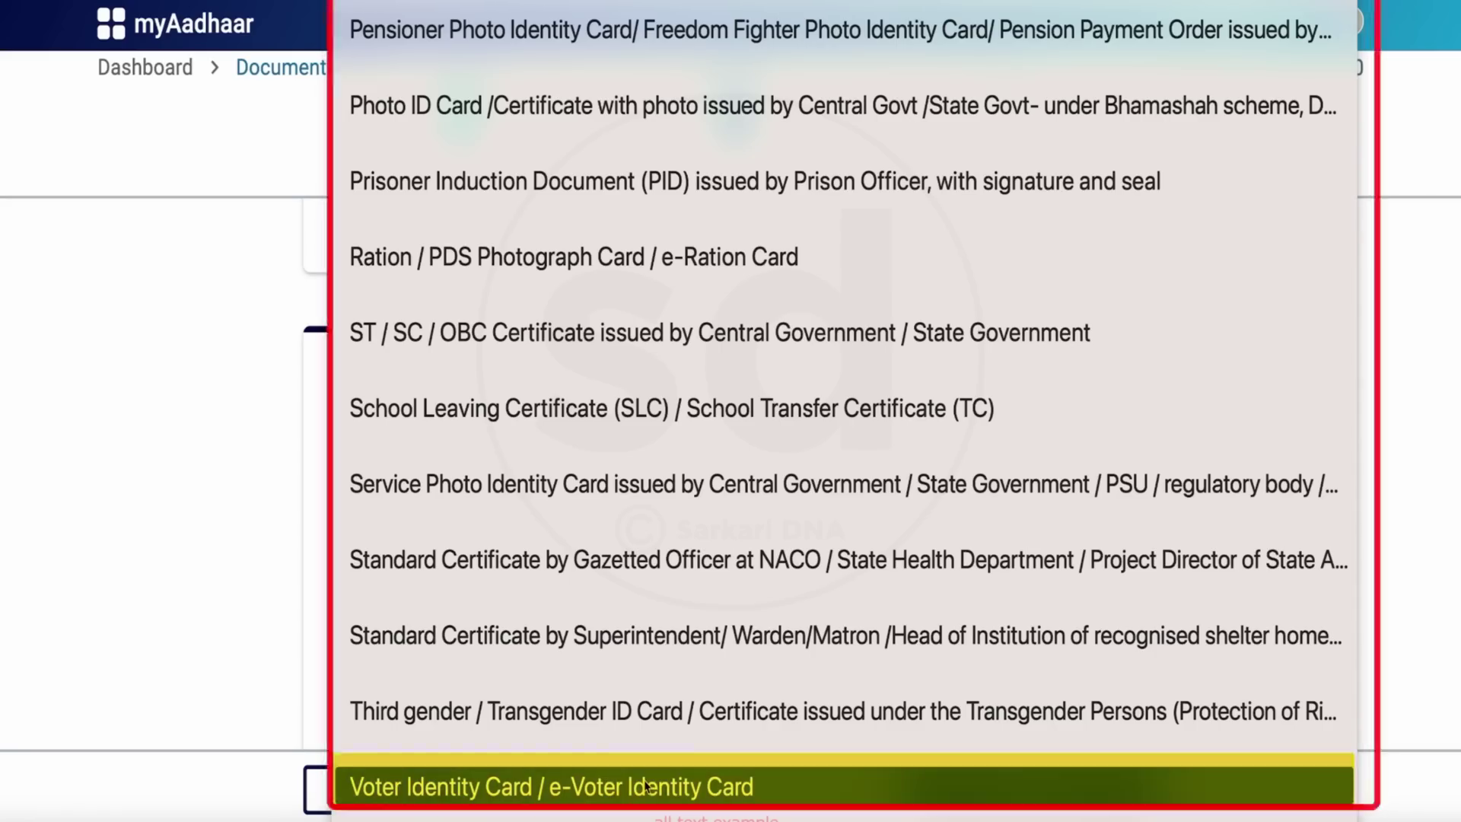
pyautogui.click(645, 786)
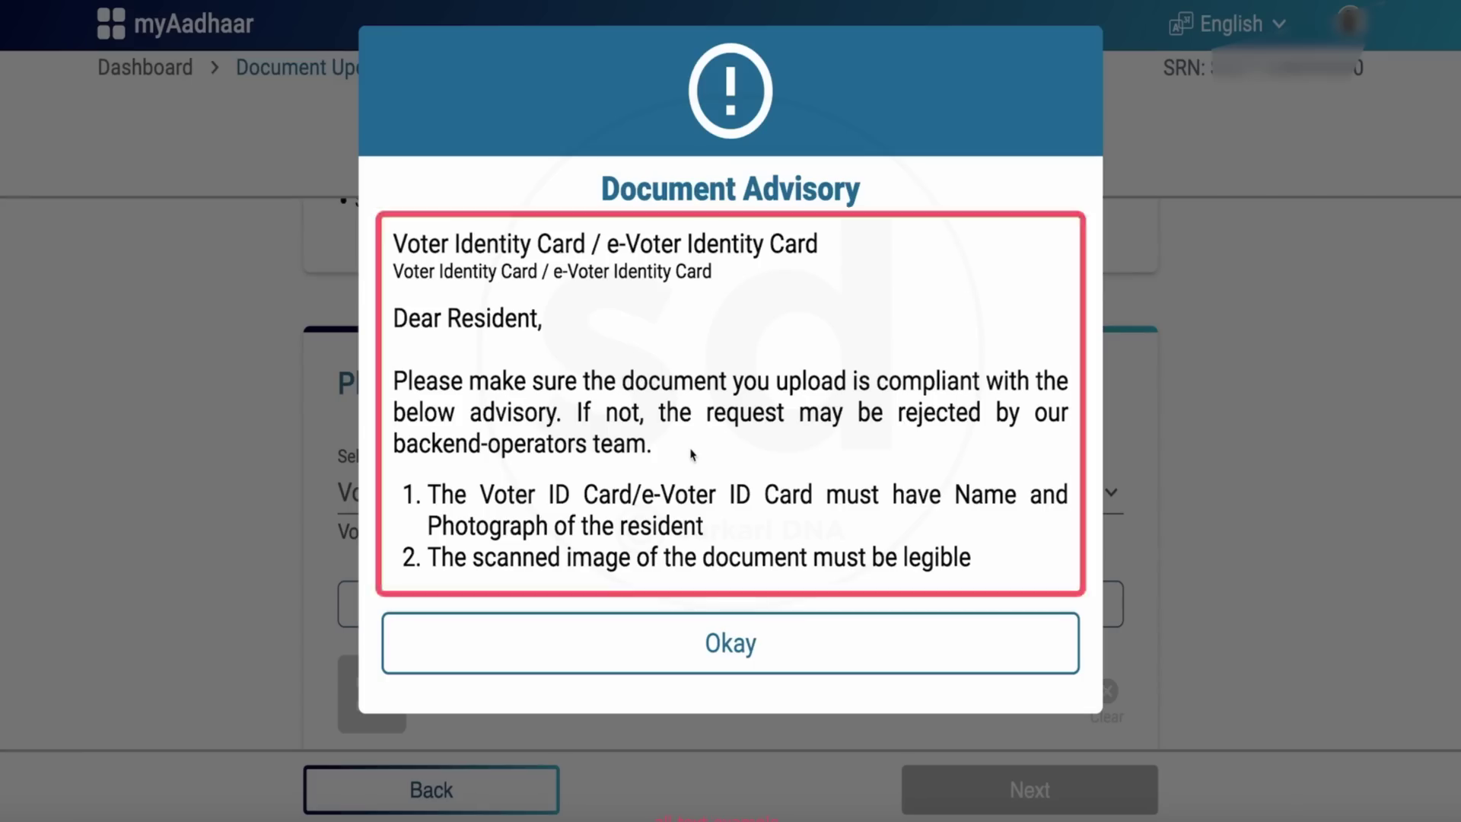
pyautogui.click(748, 659)
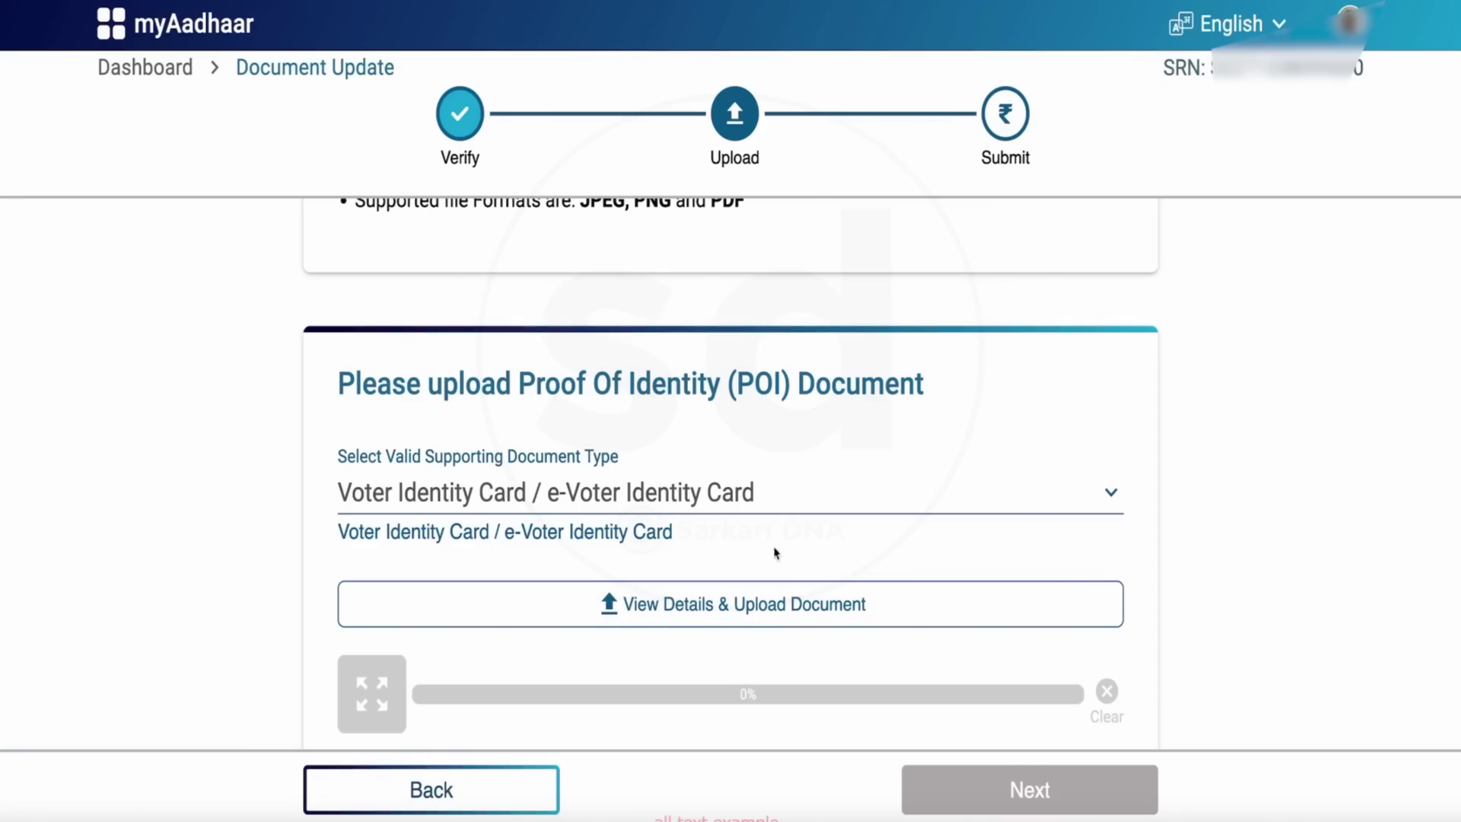
pyautogui.scroll(-1, 776, 554)
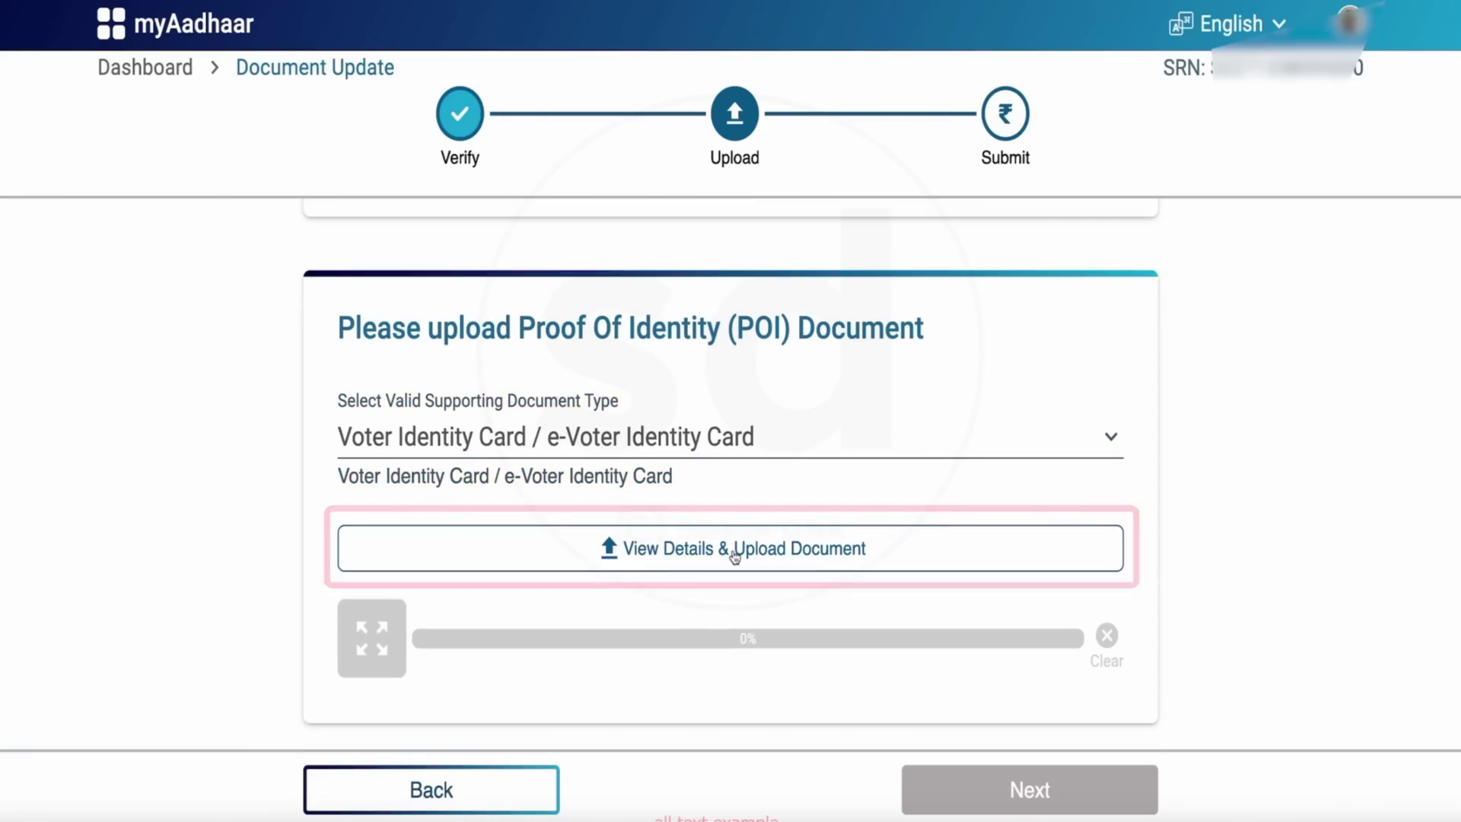
# Step: Upload the Voter ID scan from Downloads as the Proof of Identity document
pyautogui.click(735, 557)
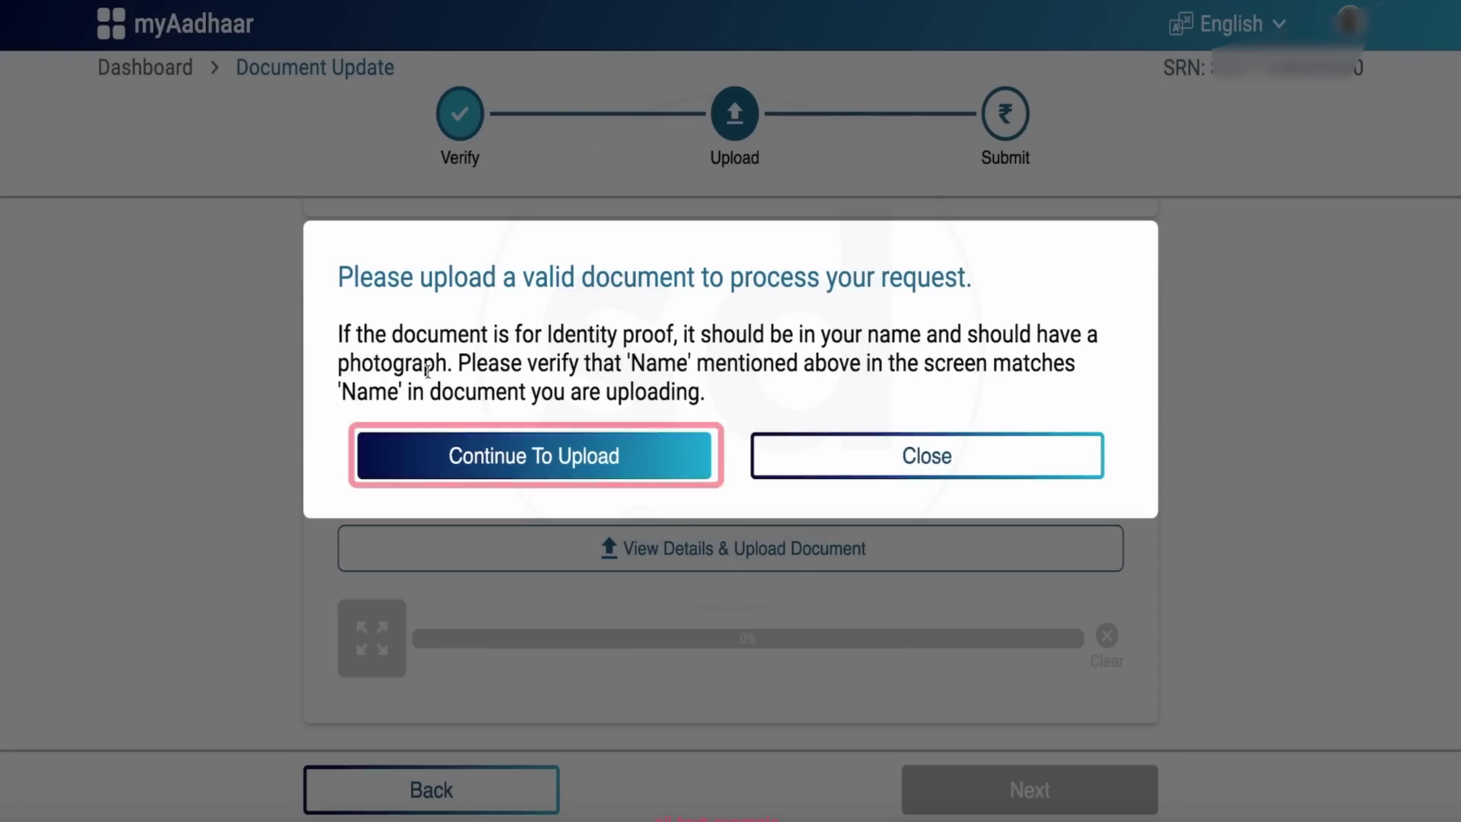
pyautogui.click(605, 472)
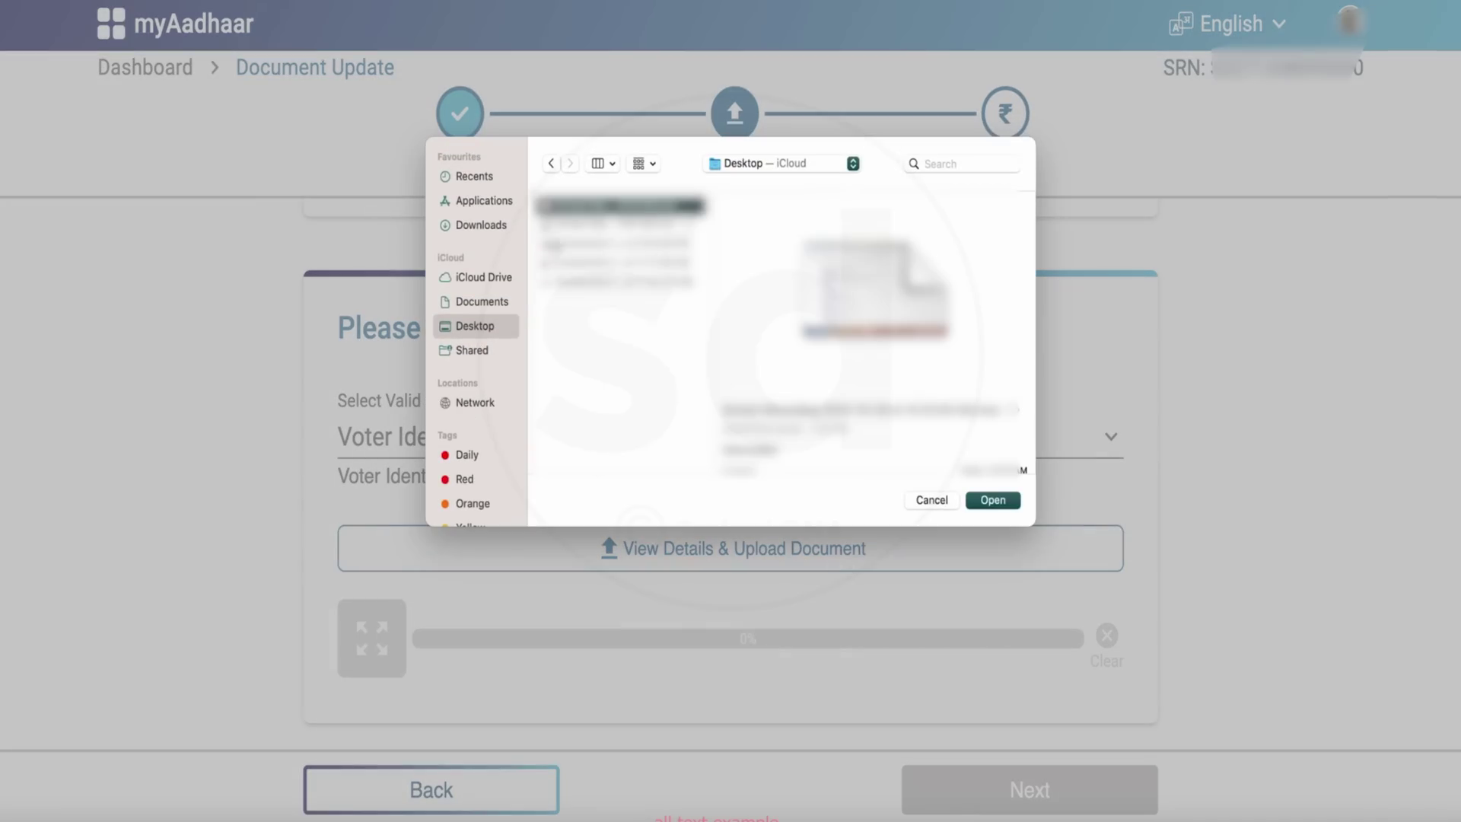
pyautogui.click(481, 226)
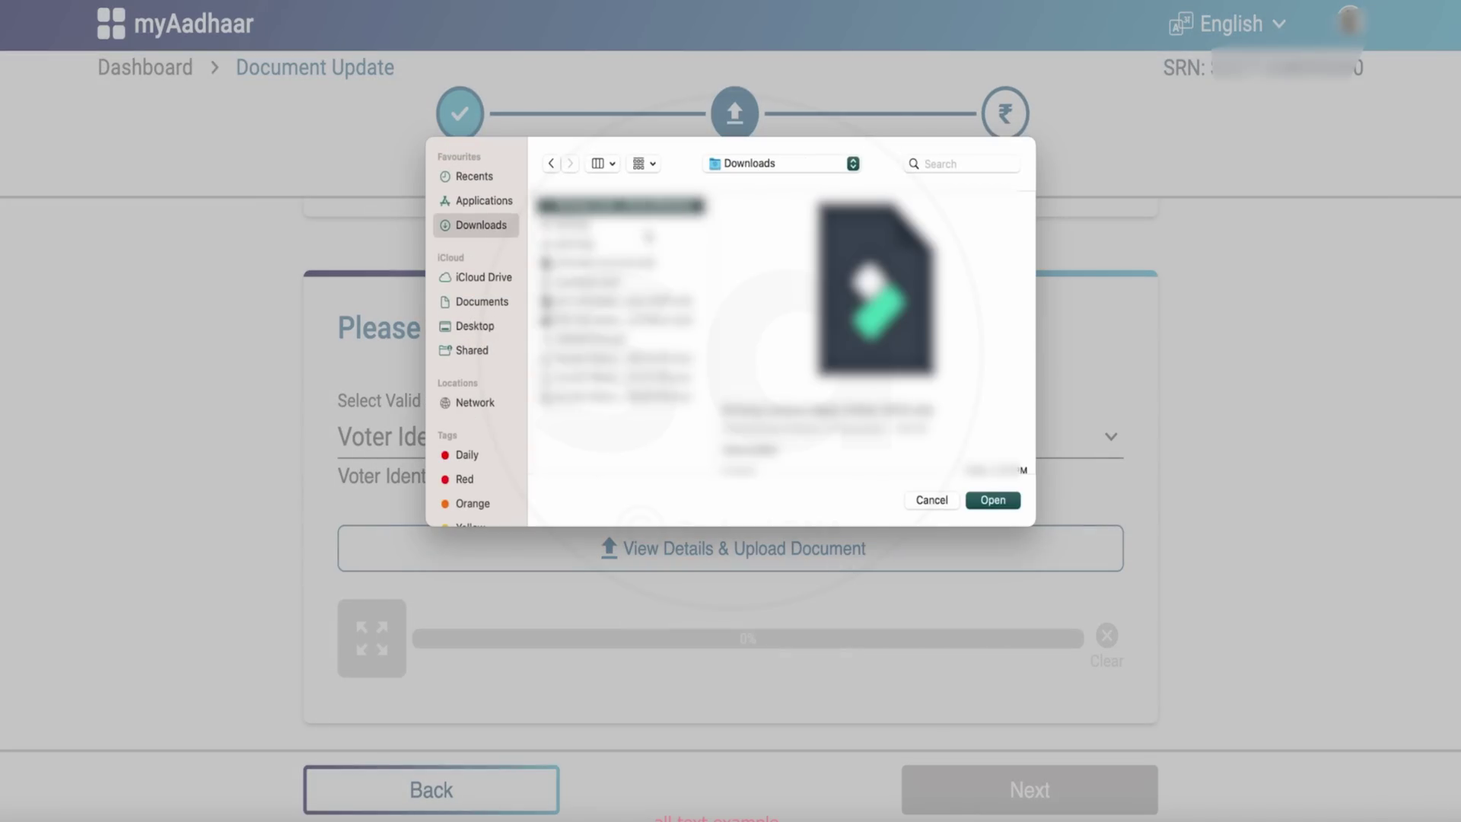
pyautogui.click(586, 341)
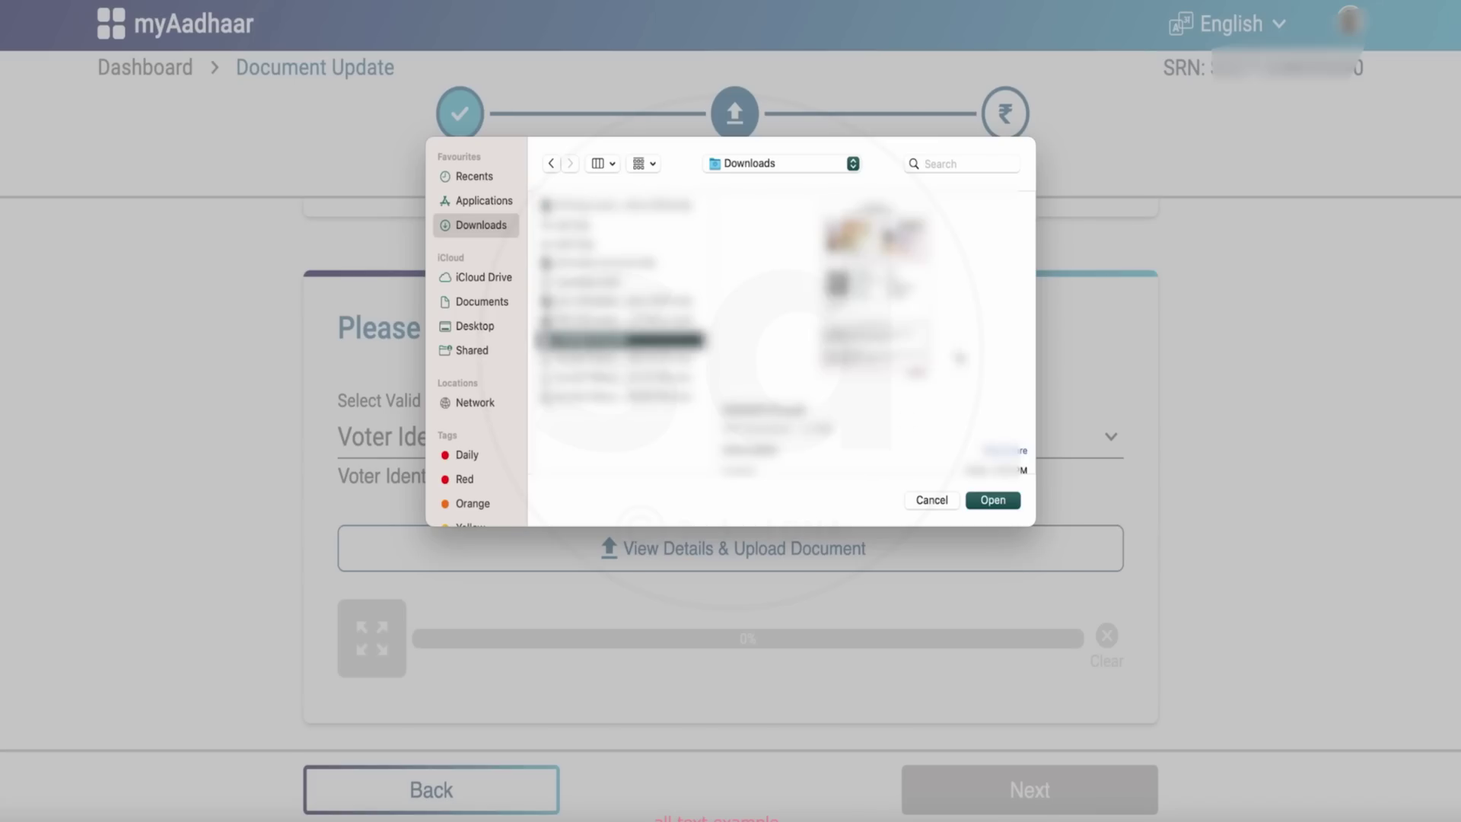
pyautogui.click(994, 501)
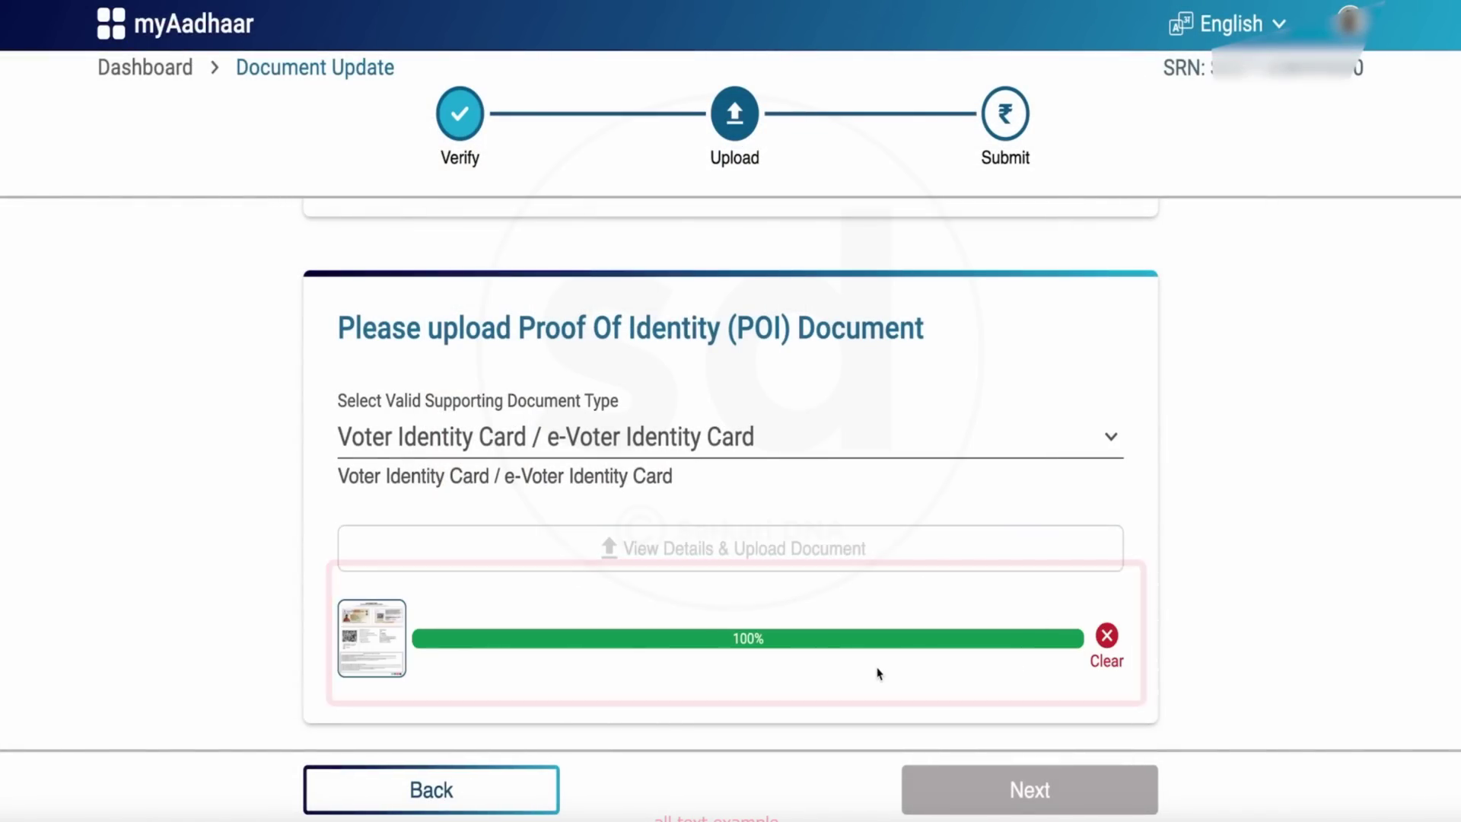
# Step: Open the Proof of Address document-type list and scroll down to Voter Identity Card / e-Voter Identity Card
pyautogui.scroll(-5, 880, 672)
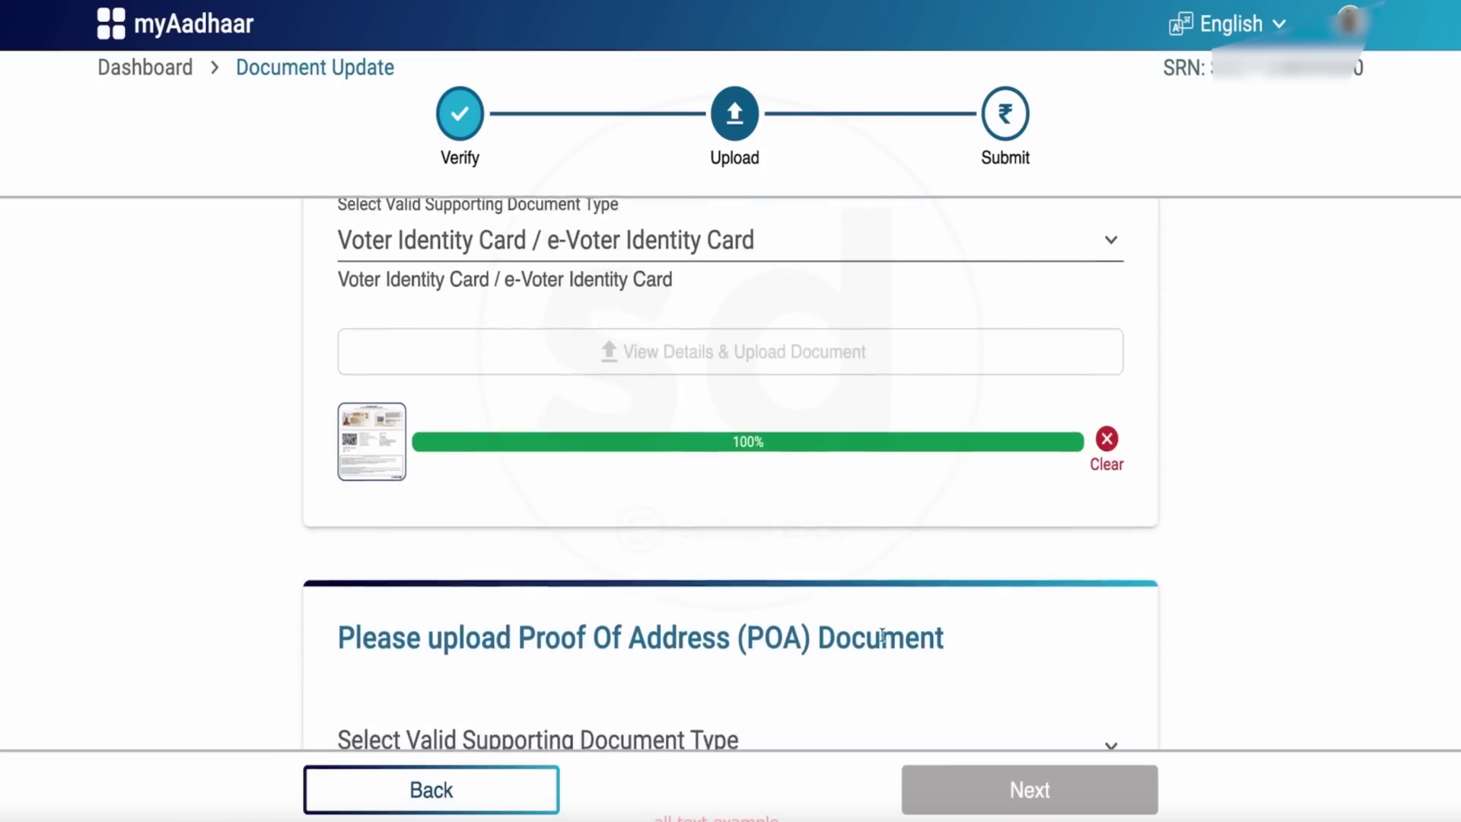
pyautogui.scroll(-1, 766, 641)
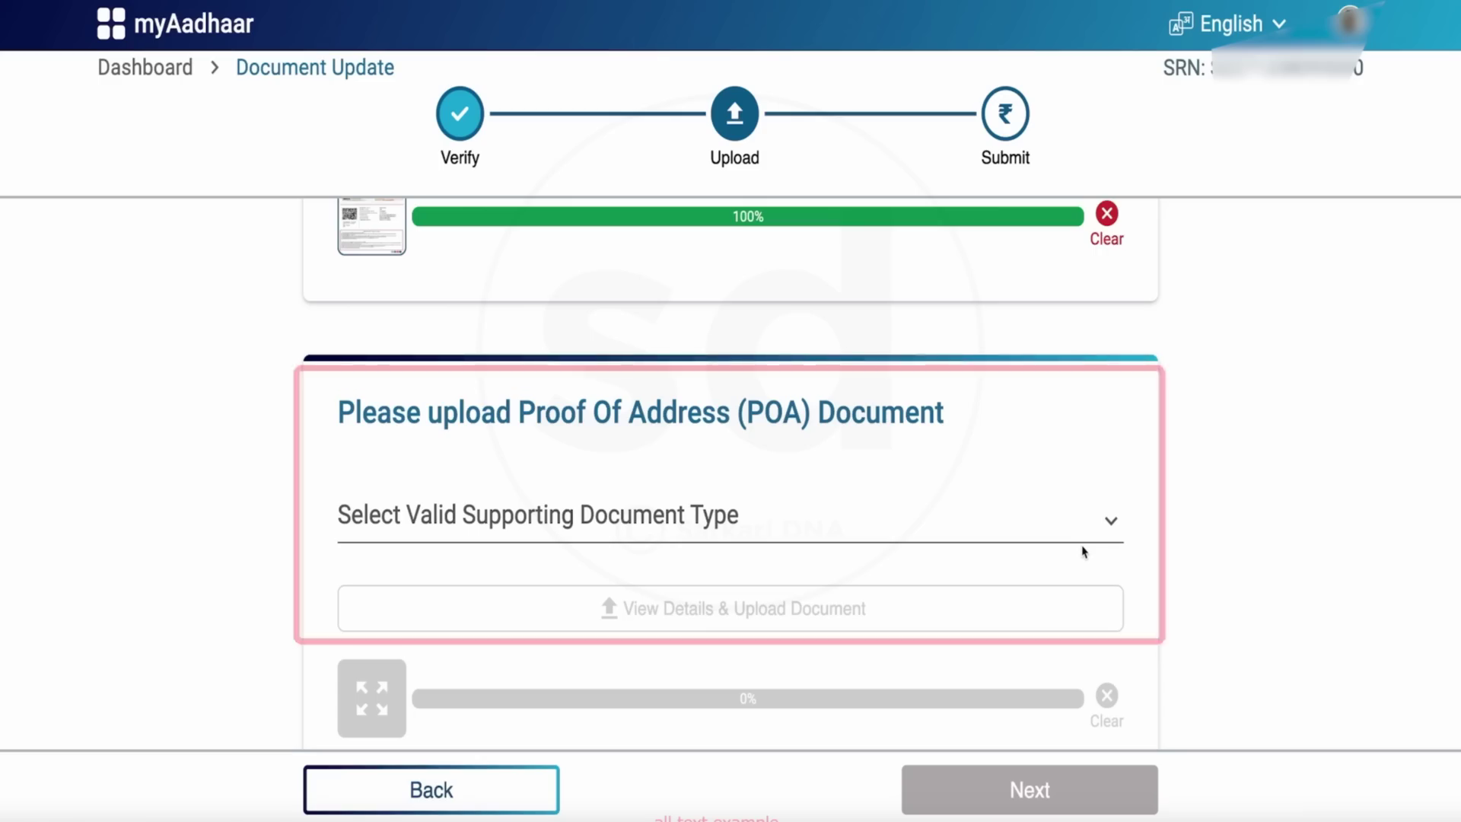
pyautogui.click(1112, 540)
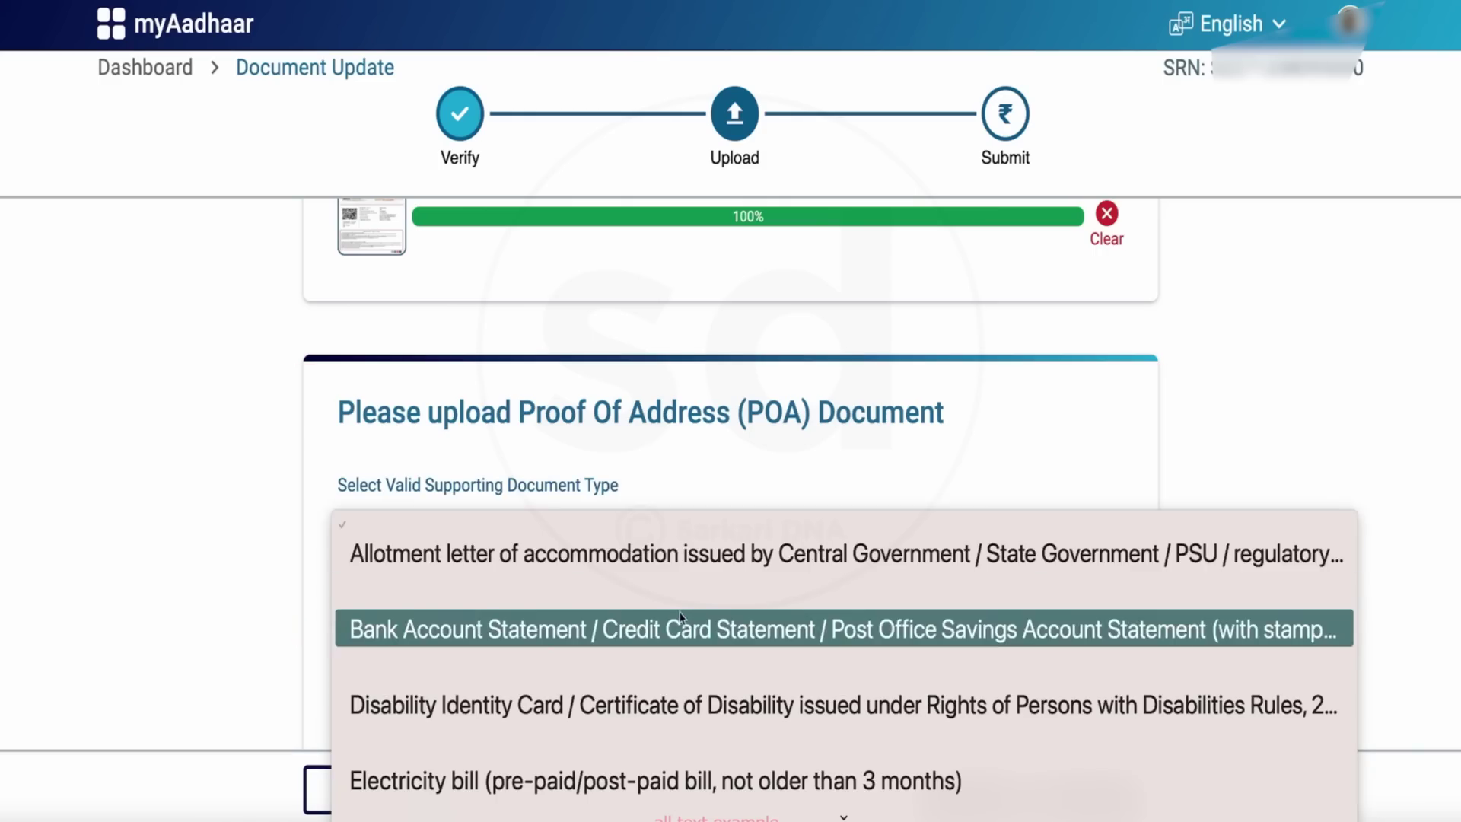
pyautogui.scroll(-5, 457, 608)
pyautogui.scroll(-10, 609, 643)
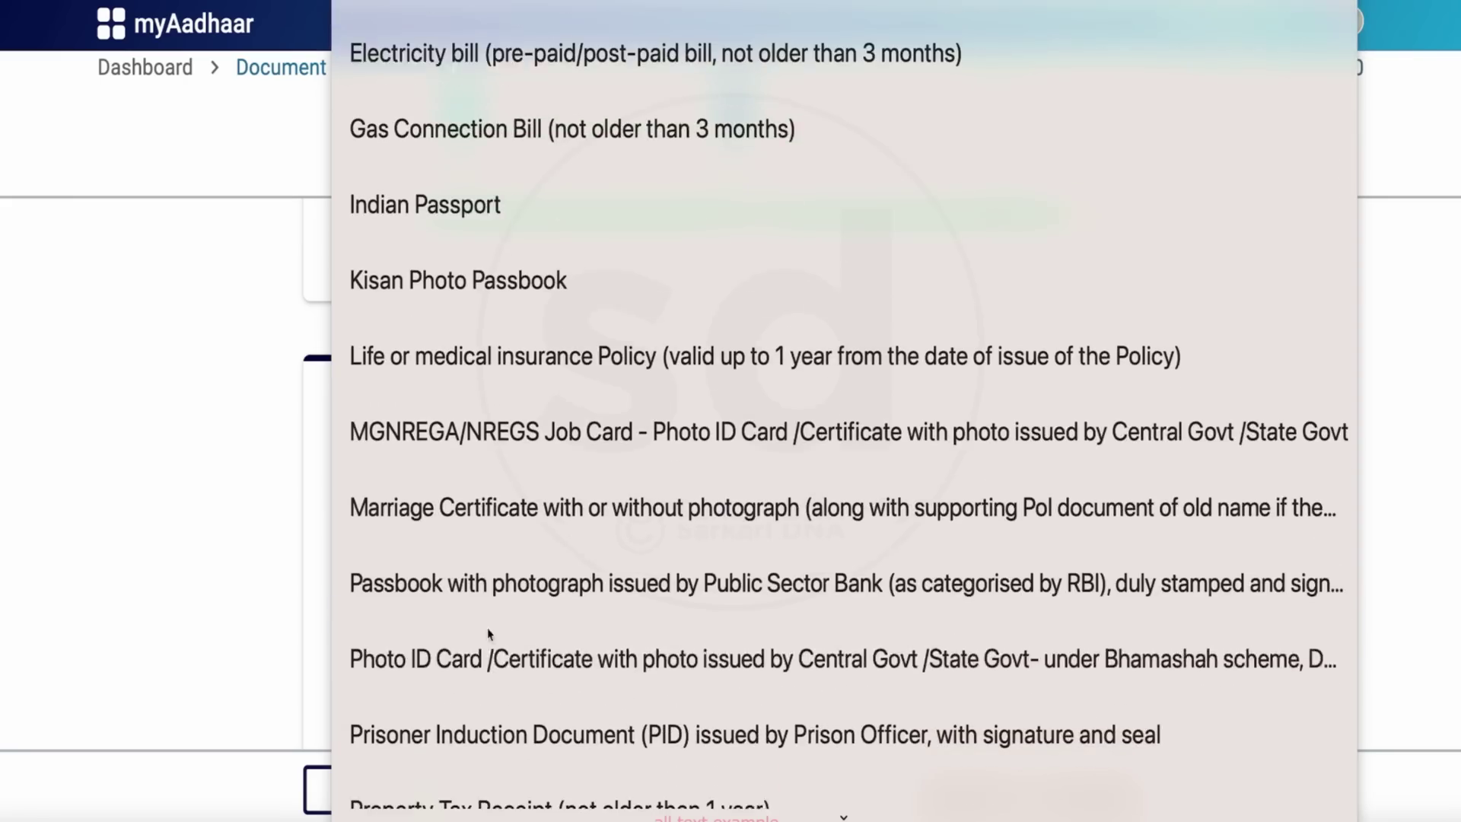
pyautogui.scroll(-6, 589, 645)
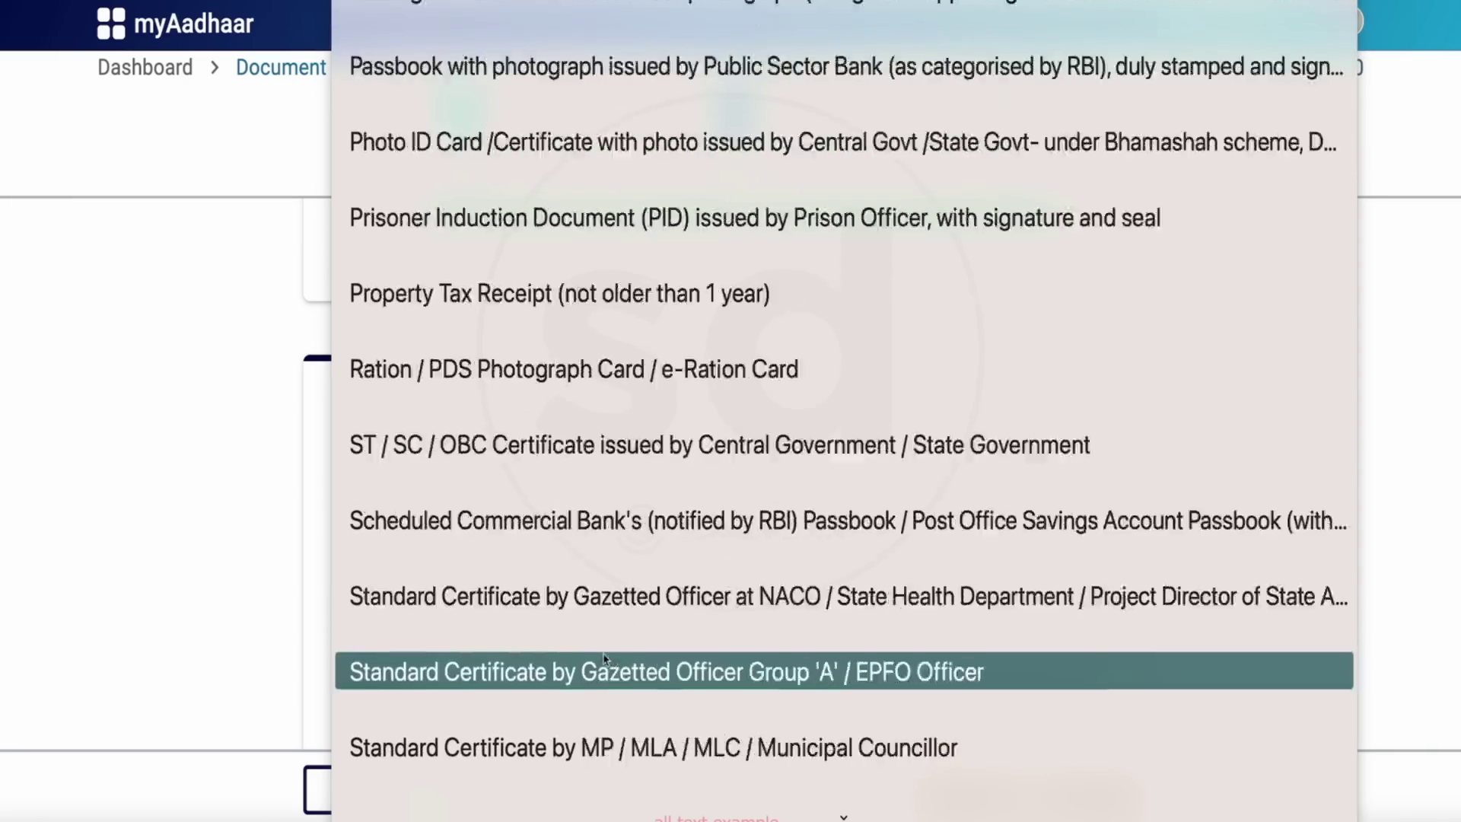
pyautogui.scroll(13, 601, 655)
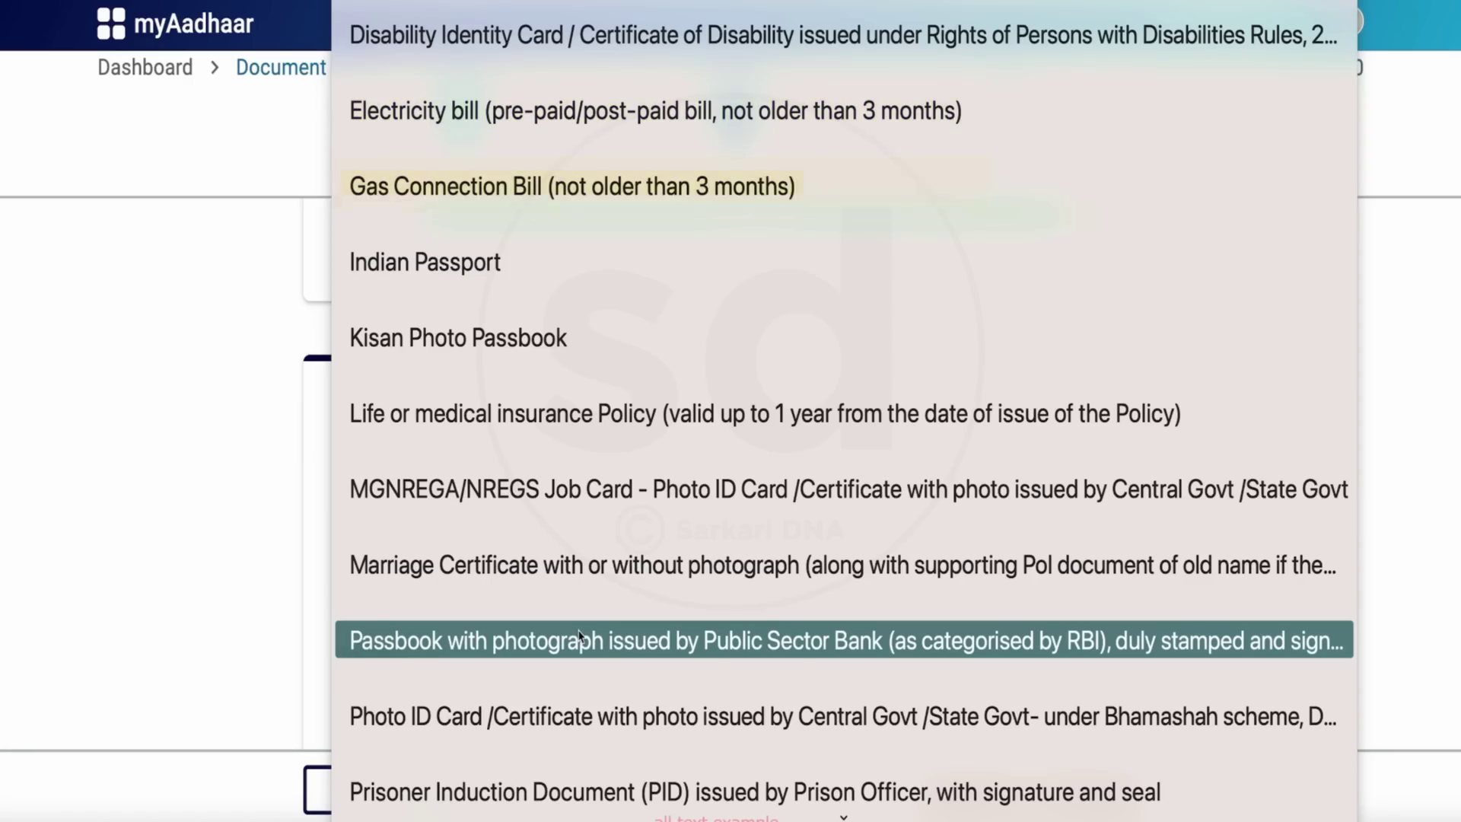
pyautogui.scroll(-6, 580, 636)
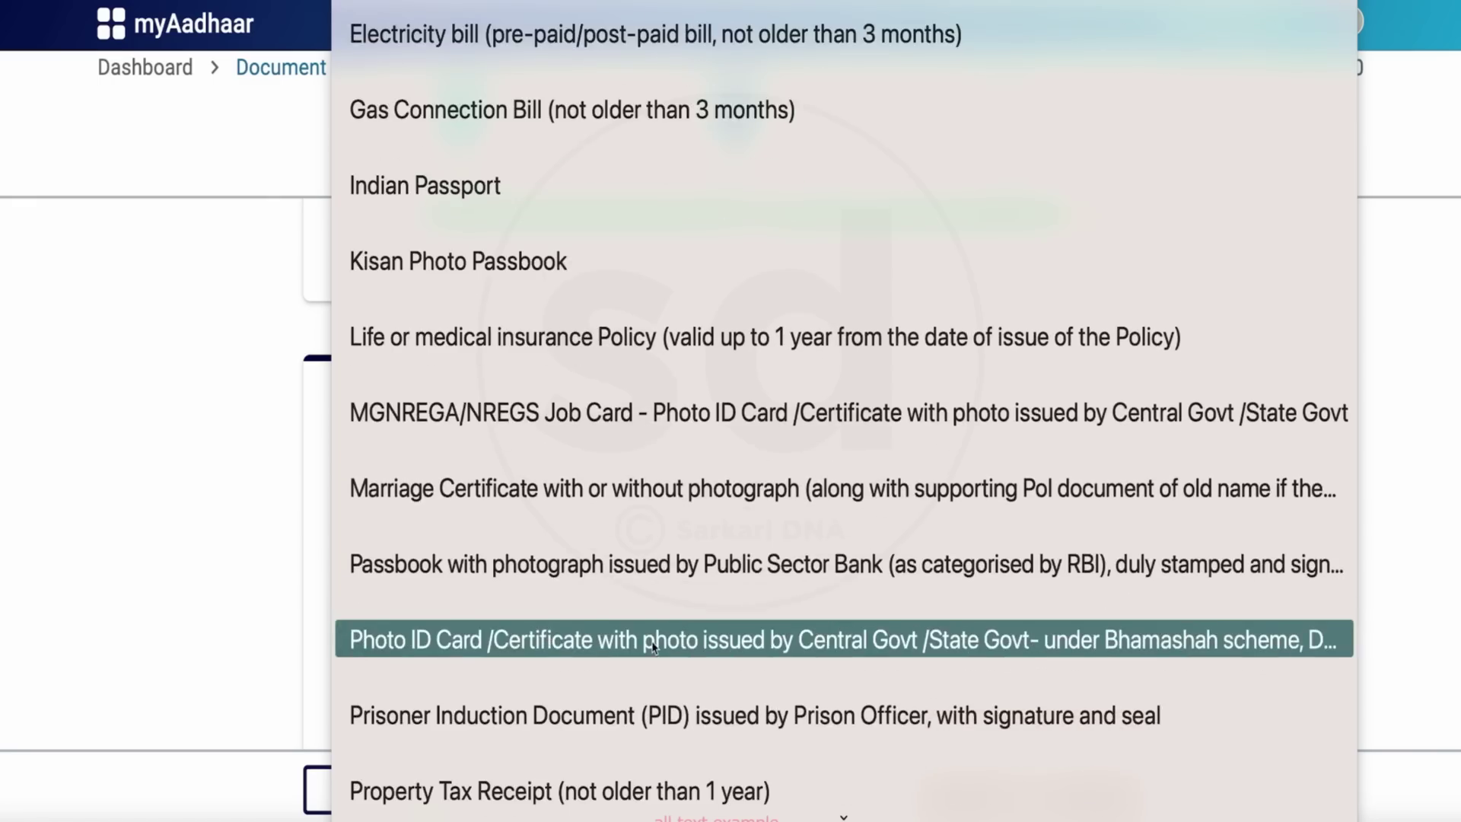
pyautogui.scroll(-6, 597, 645)
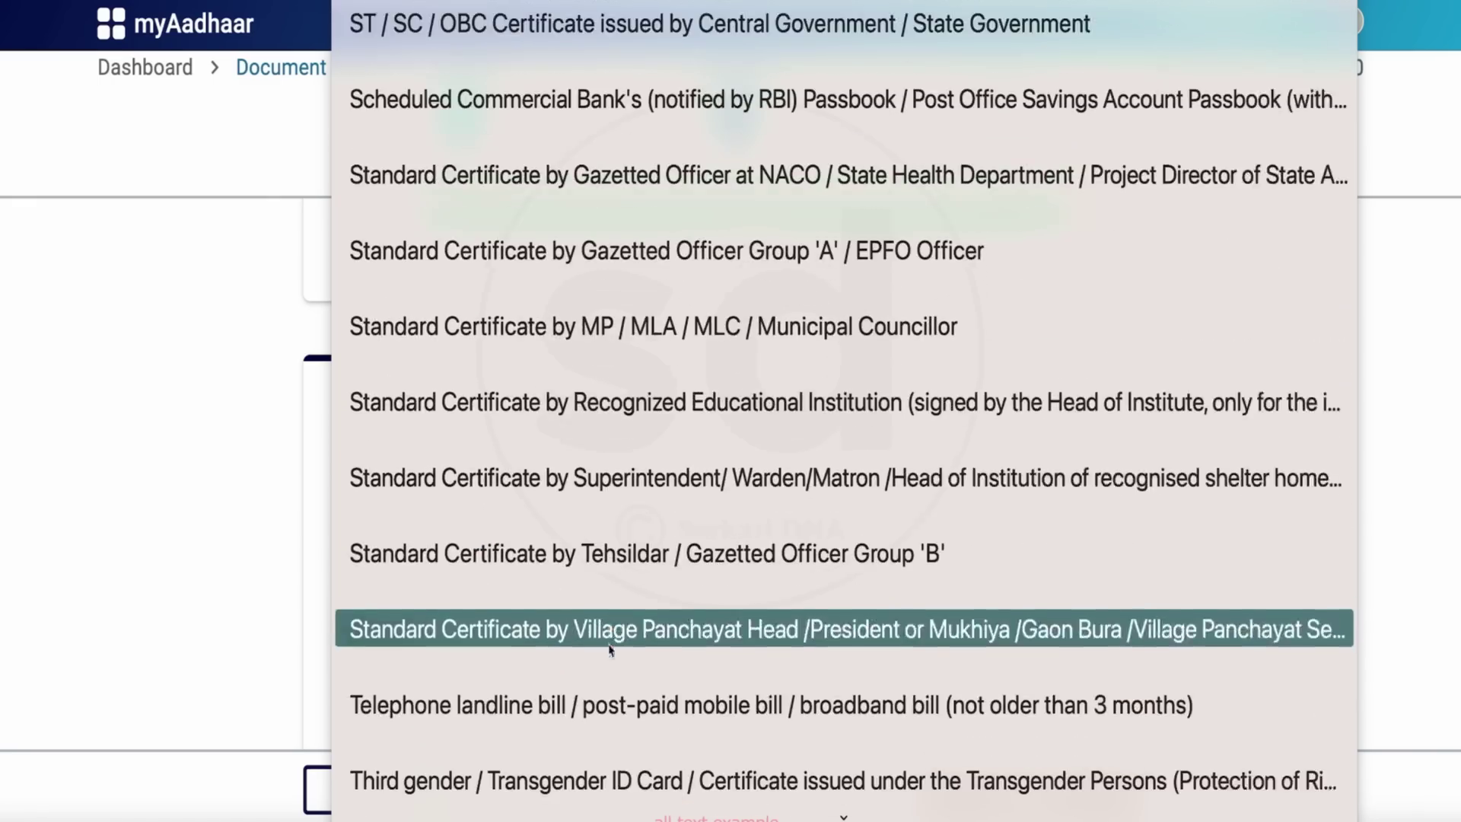
pyautogui.scroll(12, 506, 634)
pyautogui.scroll(-5, 506, 634)
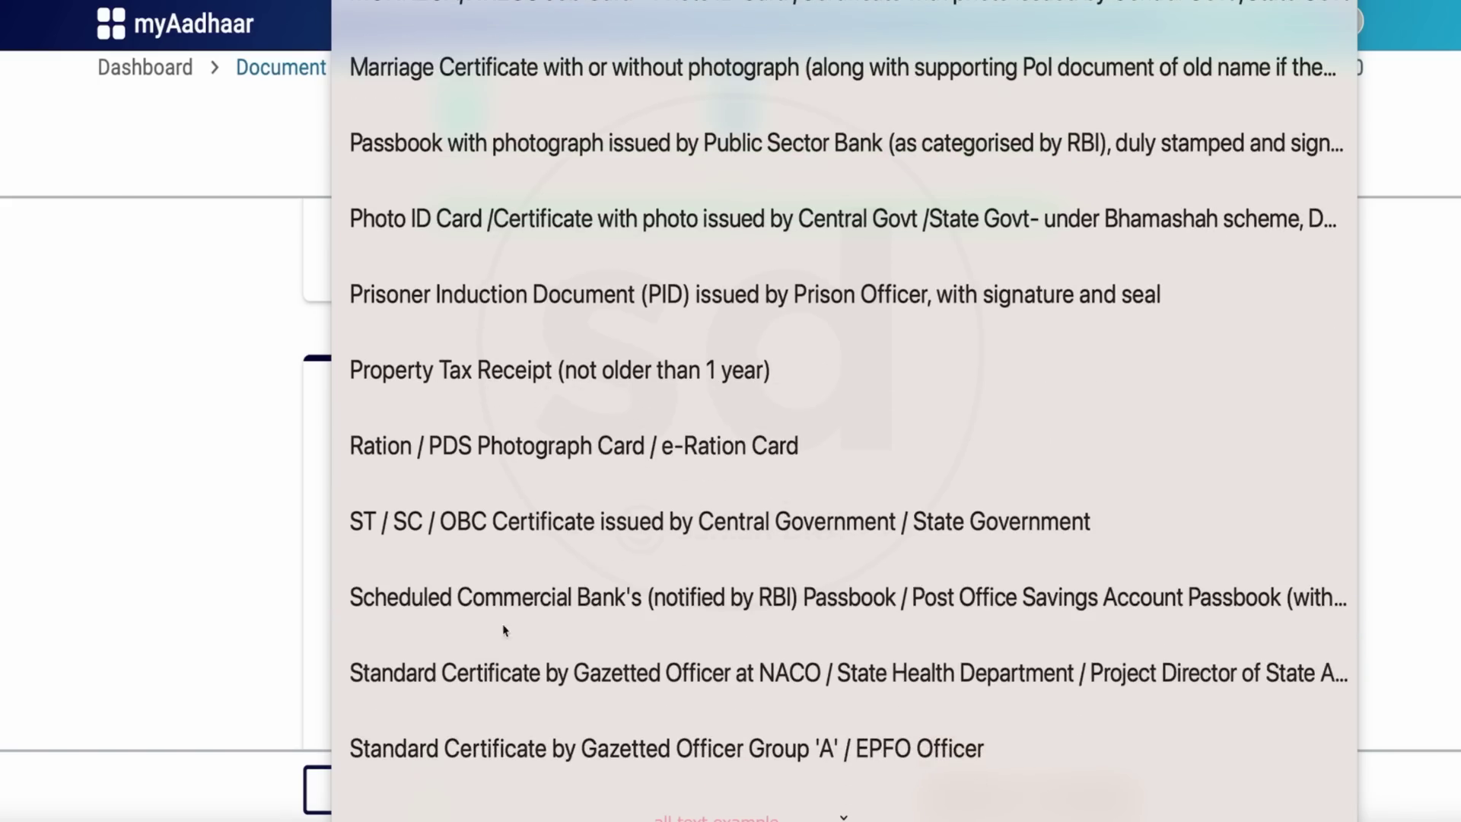
pyautogui.scroll(-9, 575, 646)
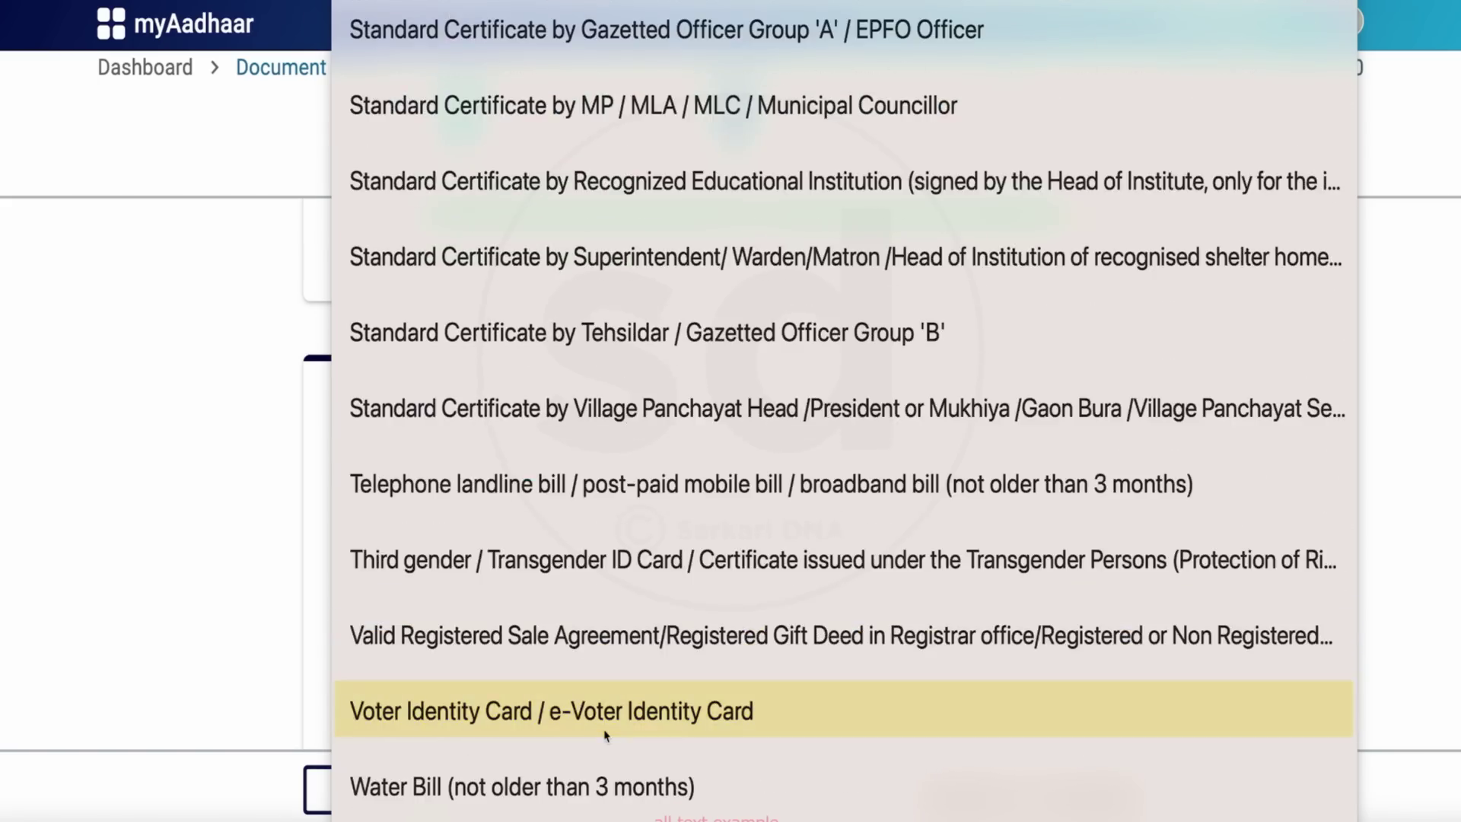
pyautogui.scroll(16, 579, 638)
pyautogui.scroll(-7, 586, 639)
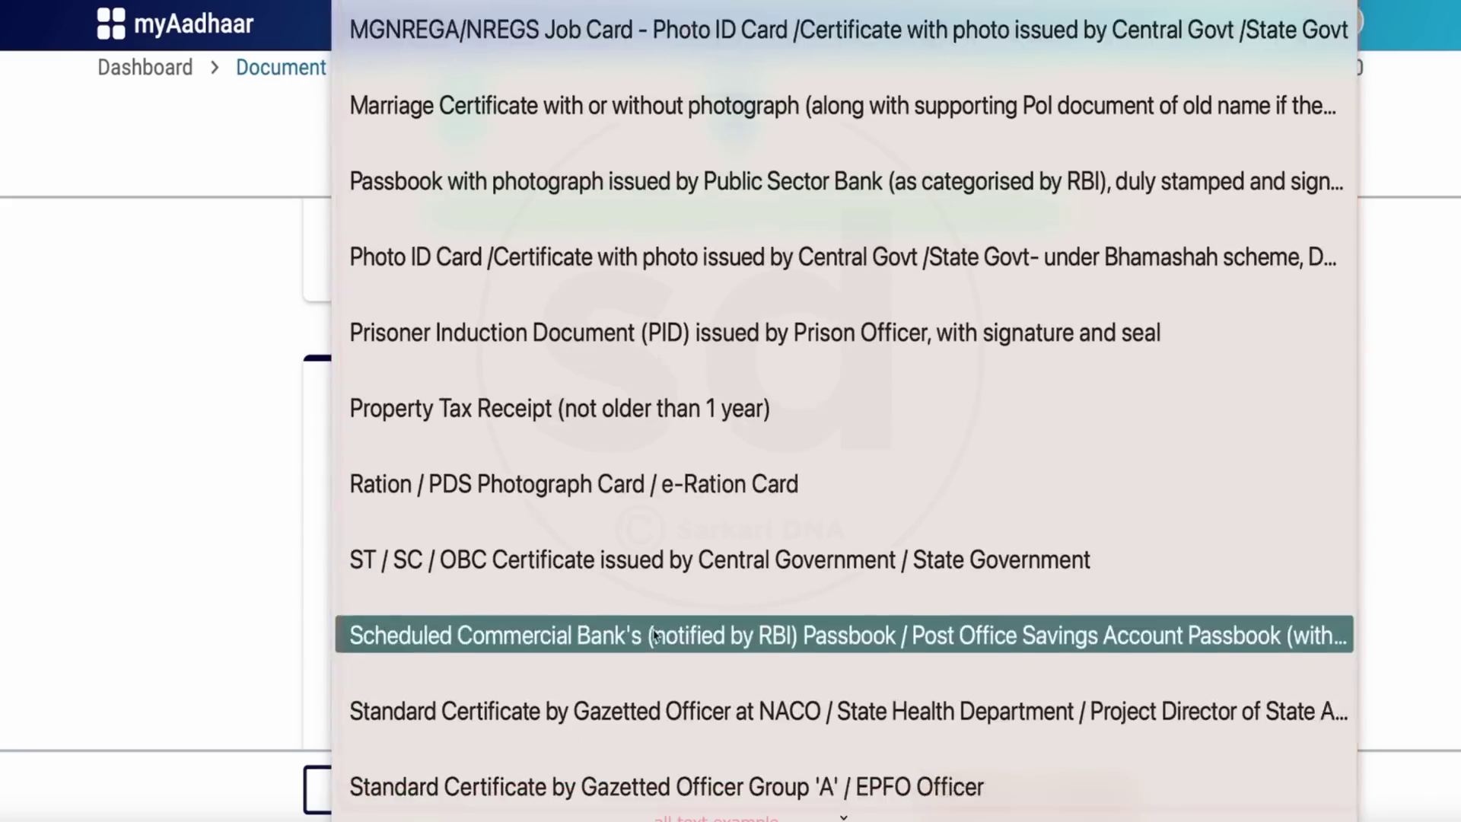
pyautogui.scroll(-9, 598, 645)
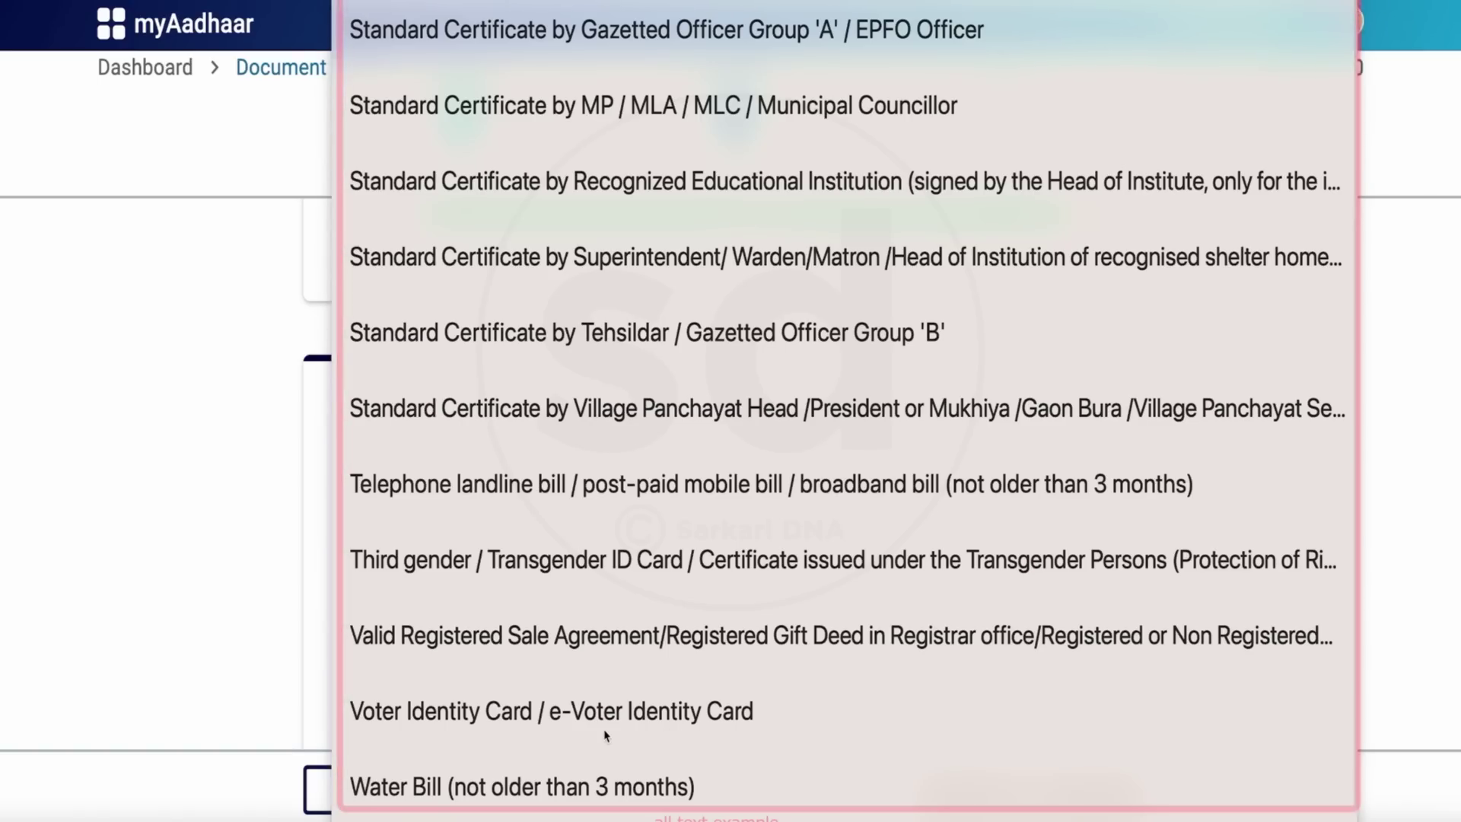
# Step: Select Voter Identity Card as Proof of Address, acknowledge the advisory, and upload the voter ID scan
pyautogui.click(605, 726)
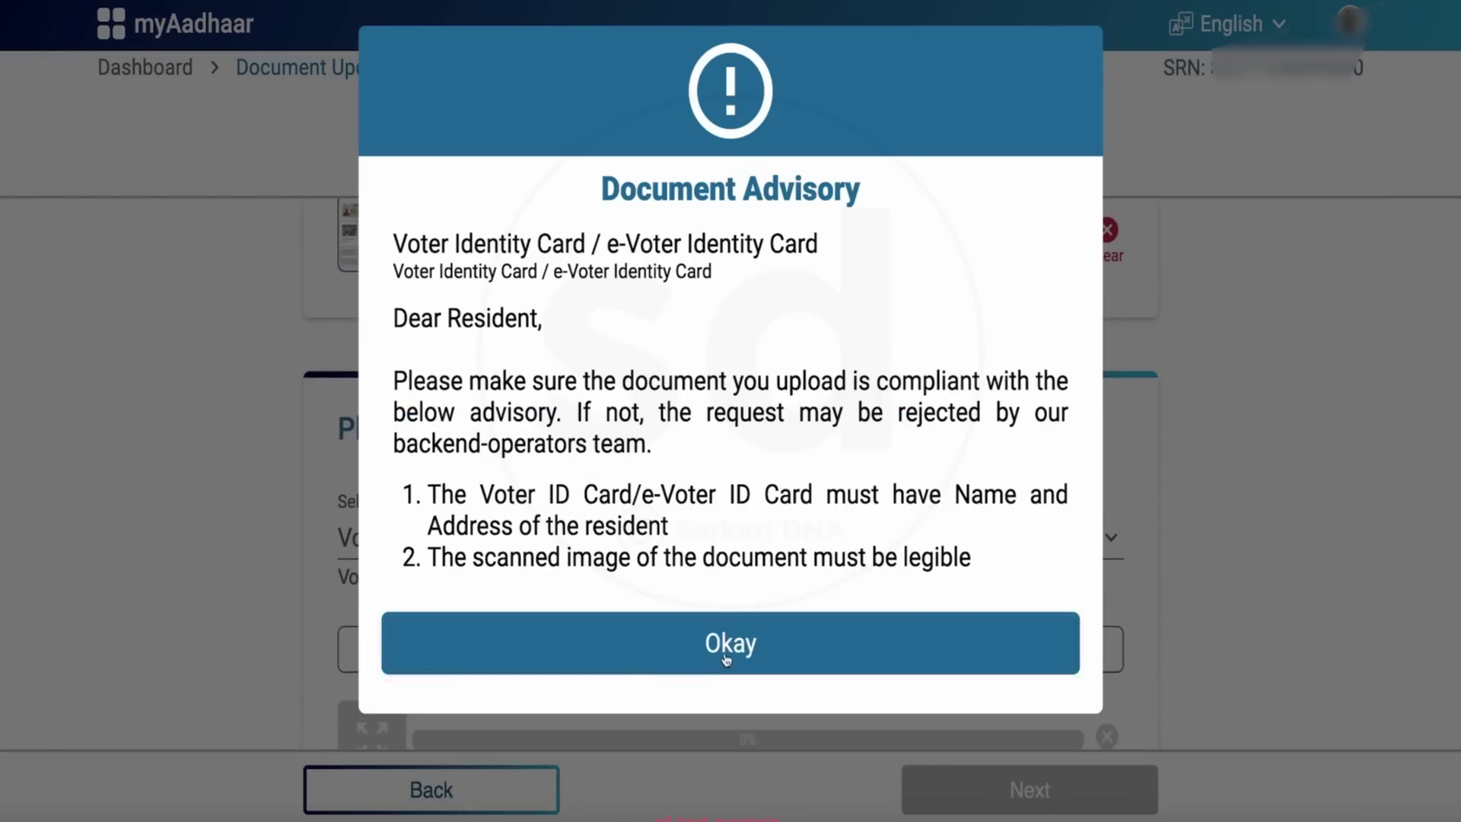
pyautogui.click(834, 645)
pyautogui.click(834, 648)
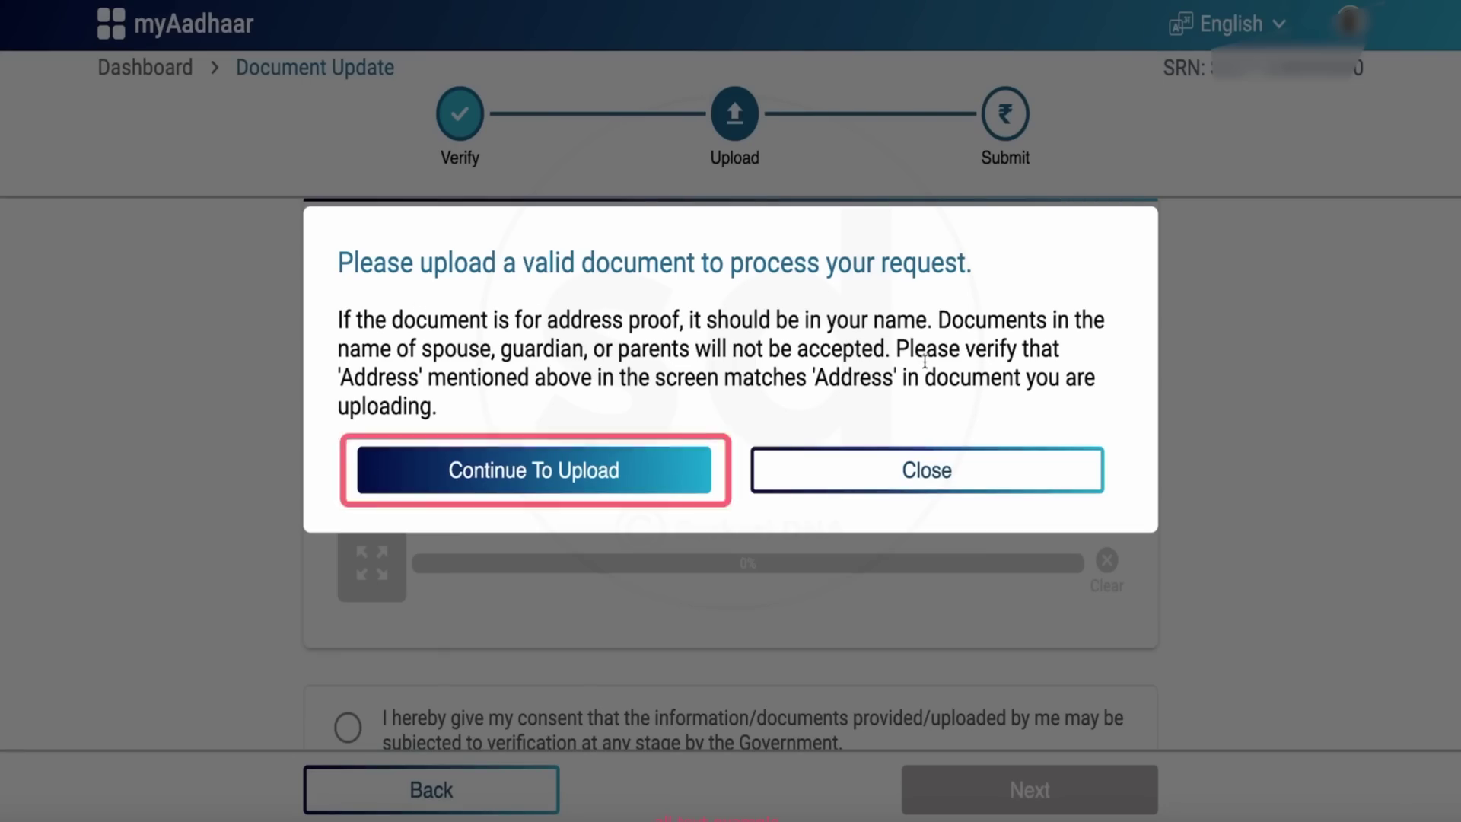
pyautogui.click(657, 478)
pyautogui.click(993, 500)
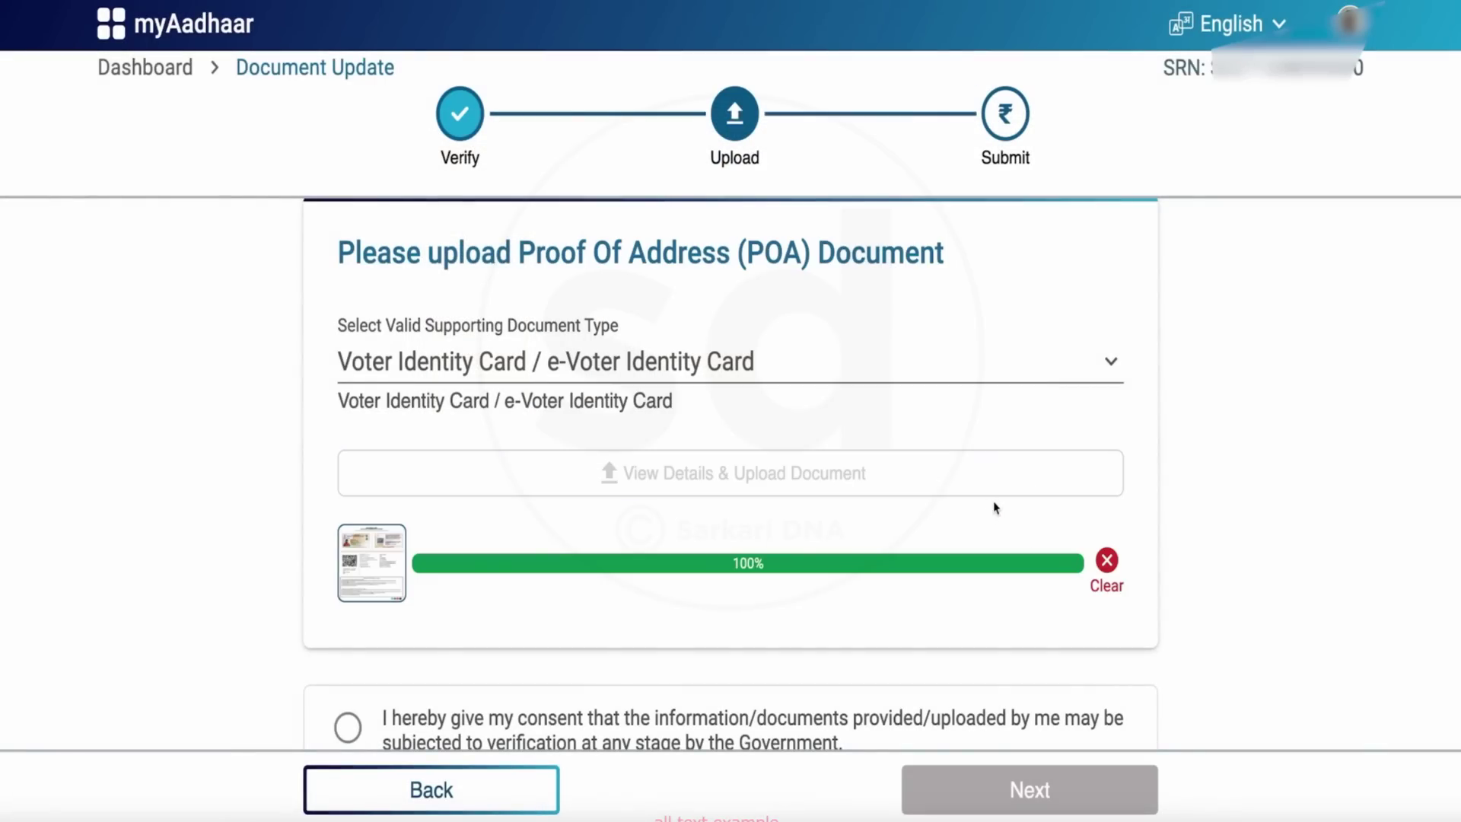
pyautogui.scroll(-1, 974, 563)
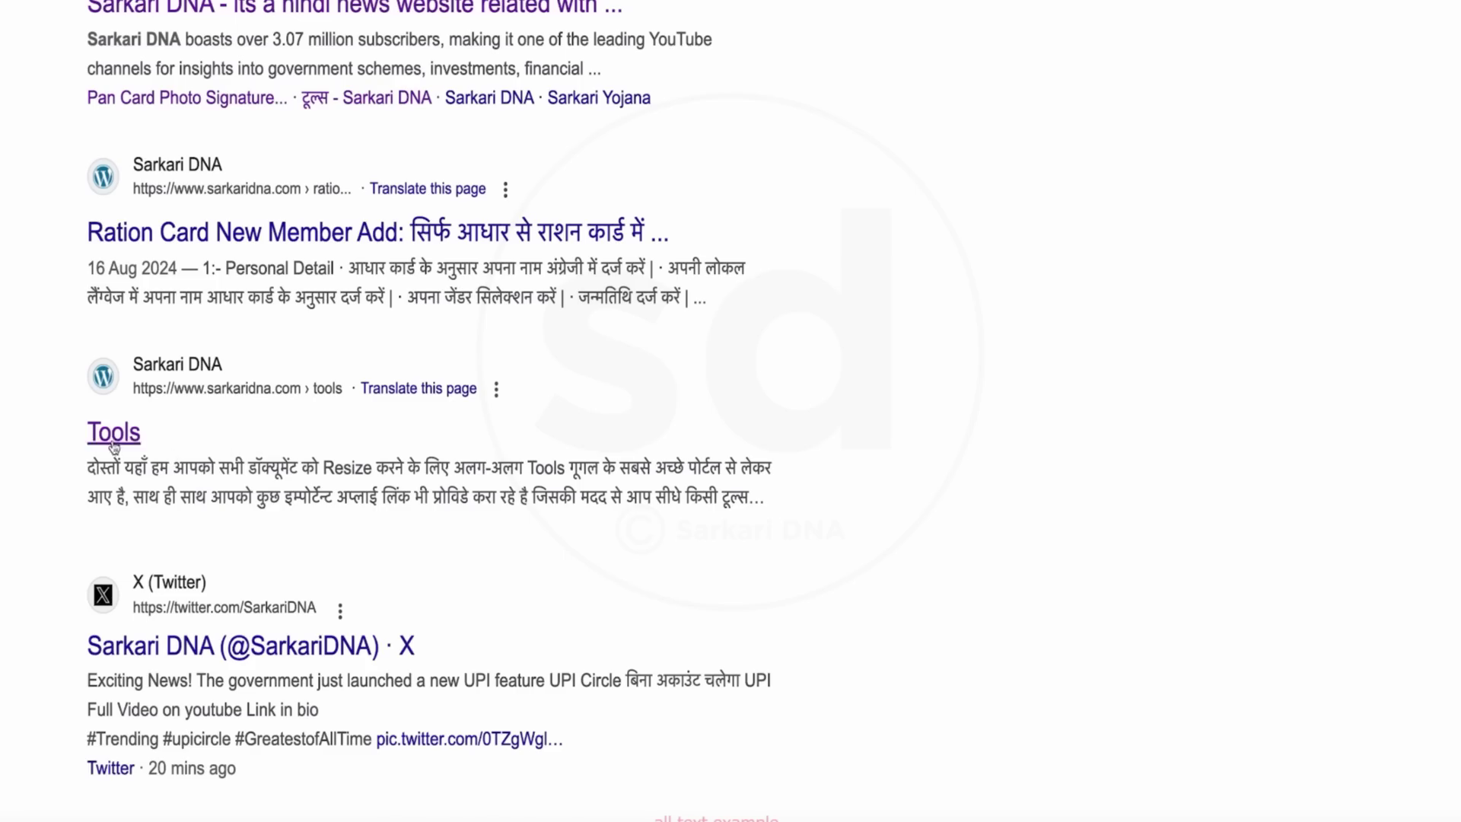
pyautogui.click(105, 435)
pyautogui.scroll(-7, 783, 561)
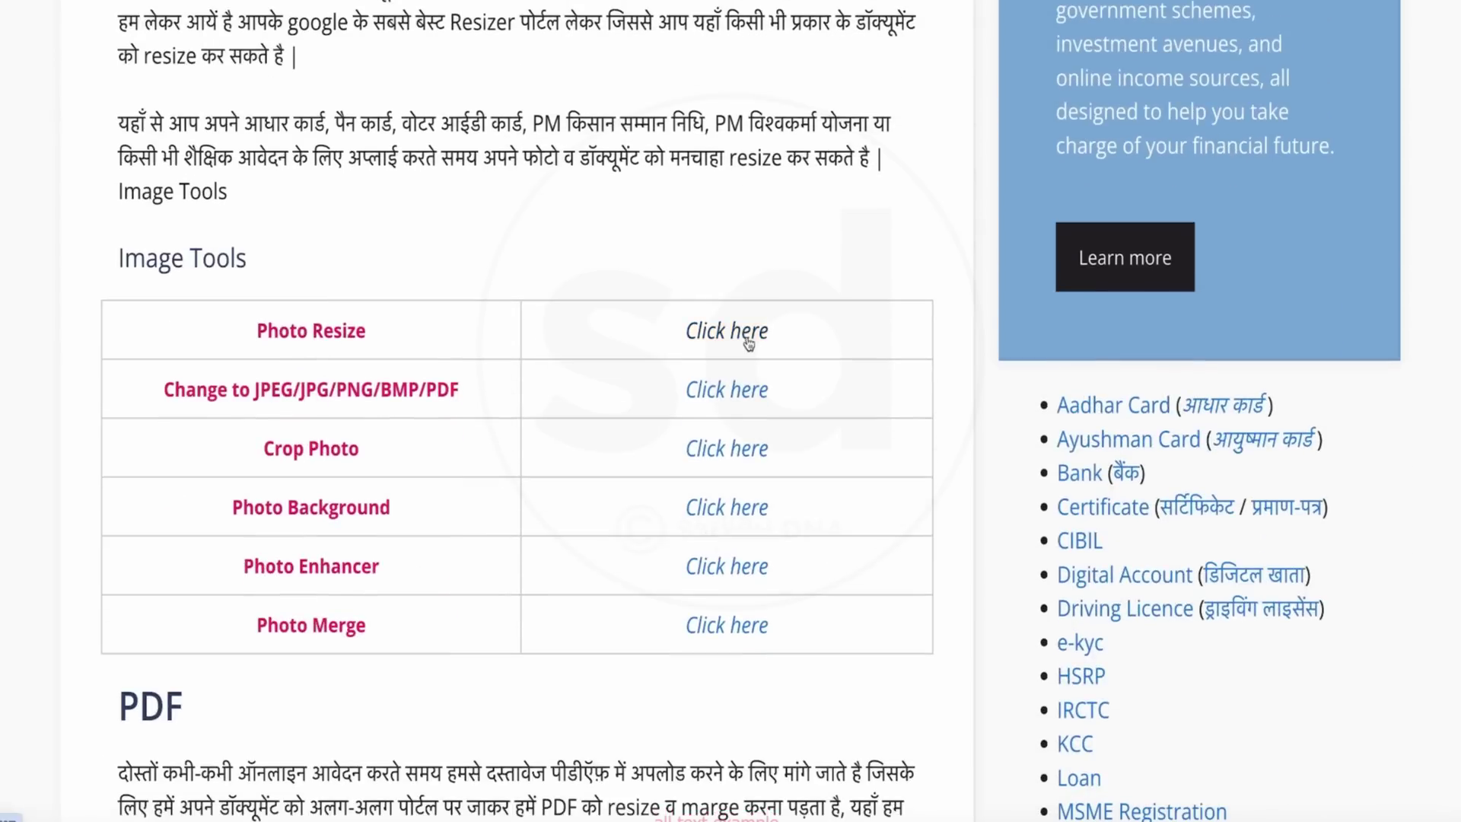
pyautogui.click(715, 331)
pyautogui.click(760, 576)
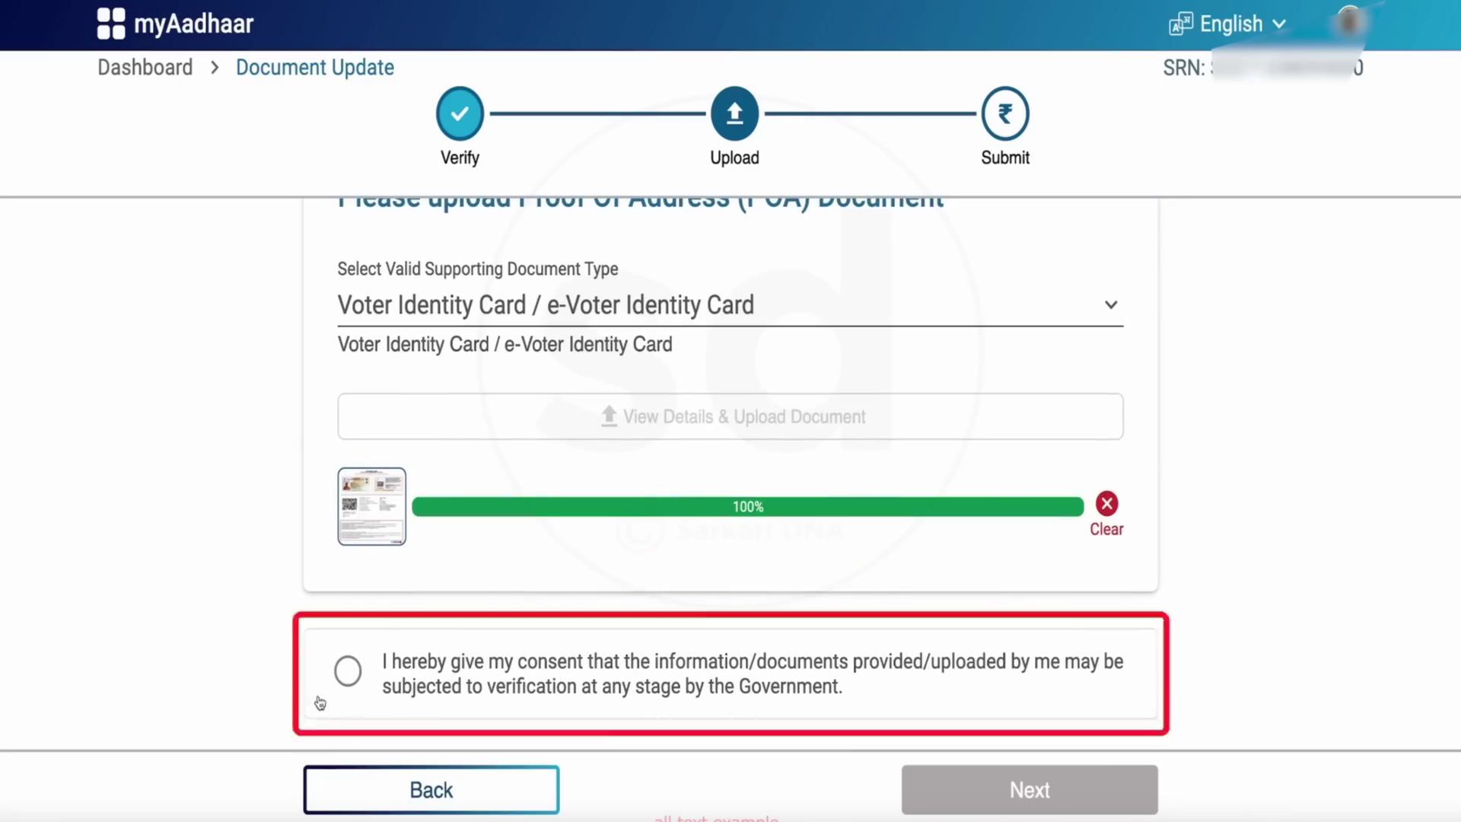
# Step: Consent to document verification and confirm the demographic details match the Aadhaar record
pyautogui.click(349, 675)
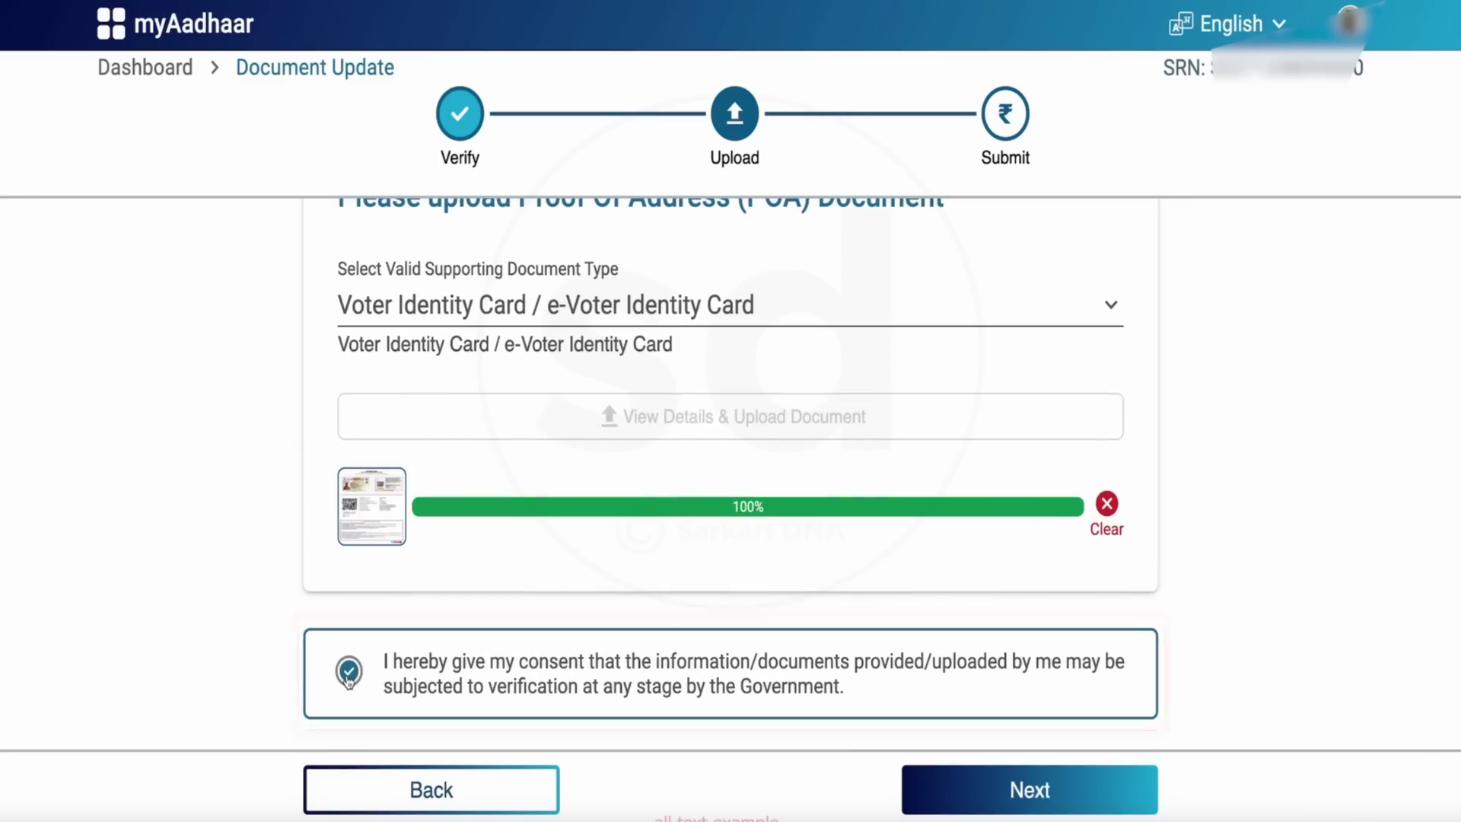
pyautogui.click(925, 799)
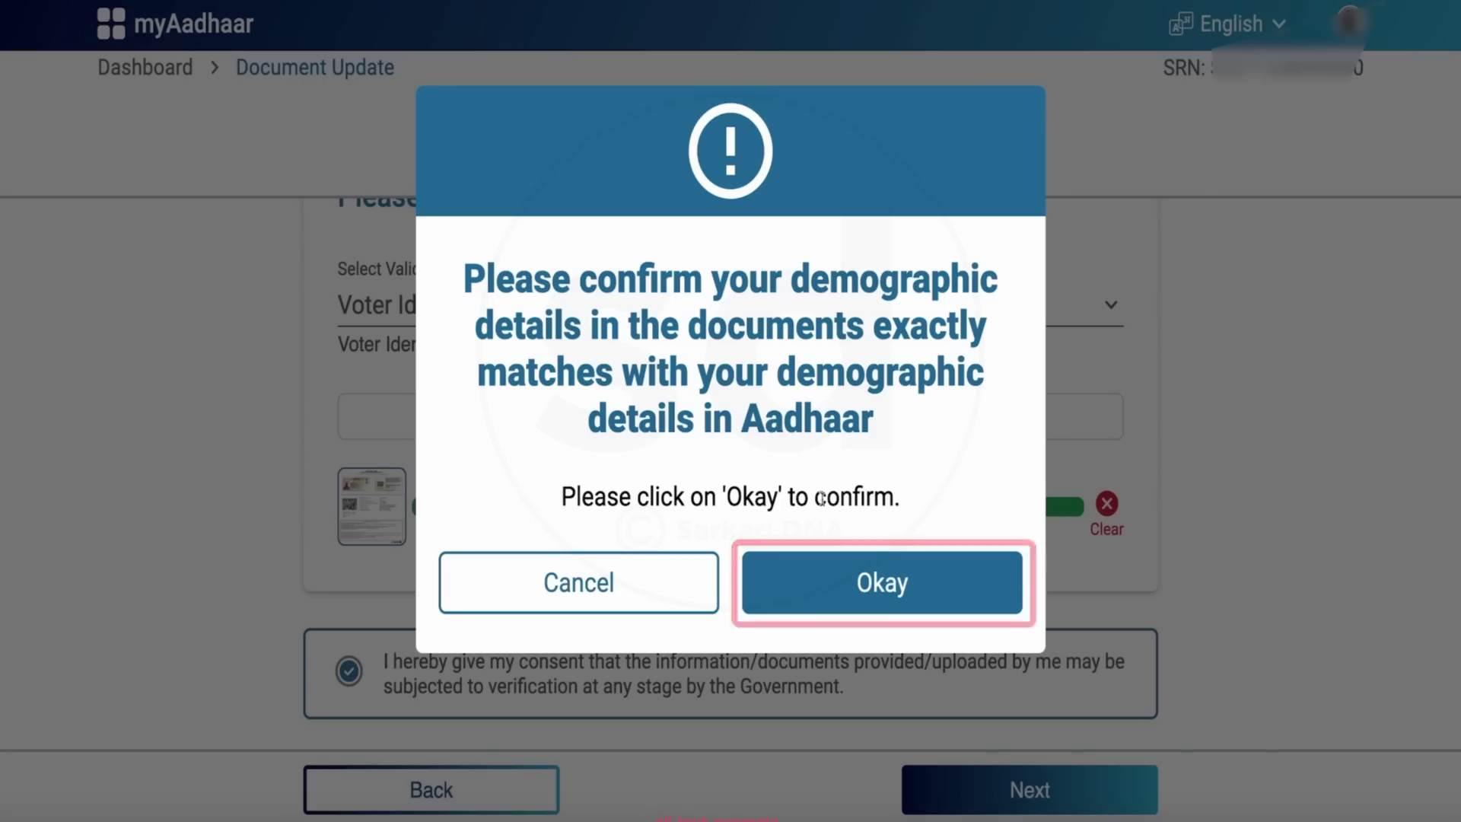
pyautogui.click(897, 584)
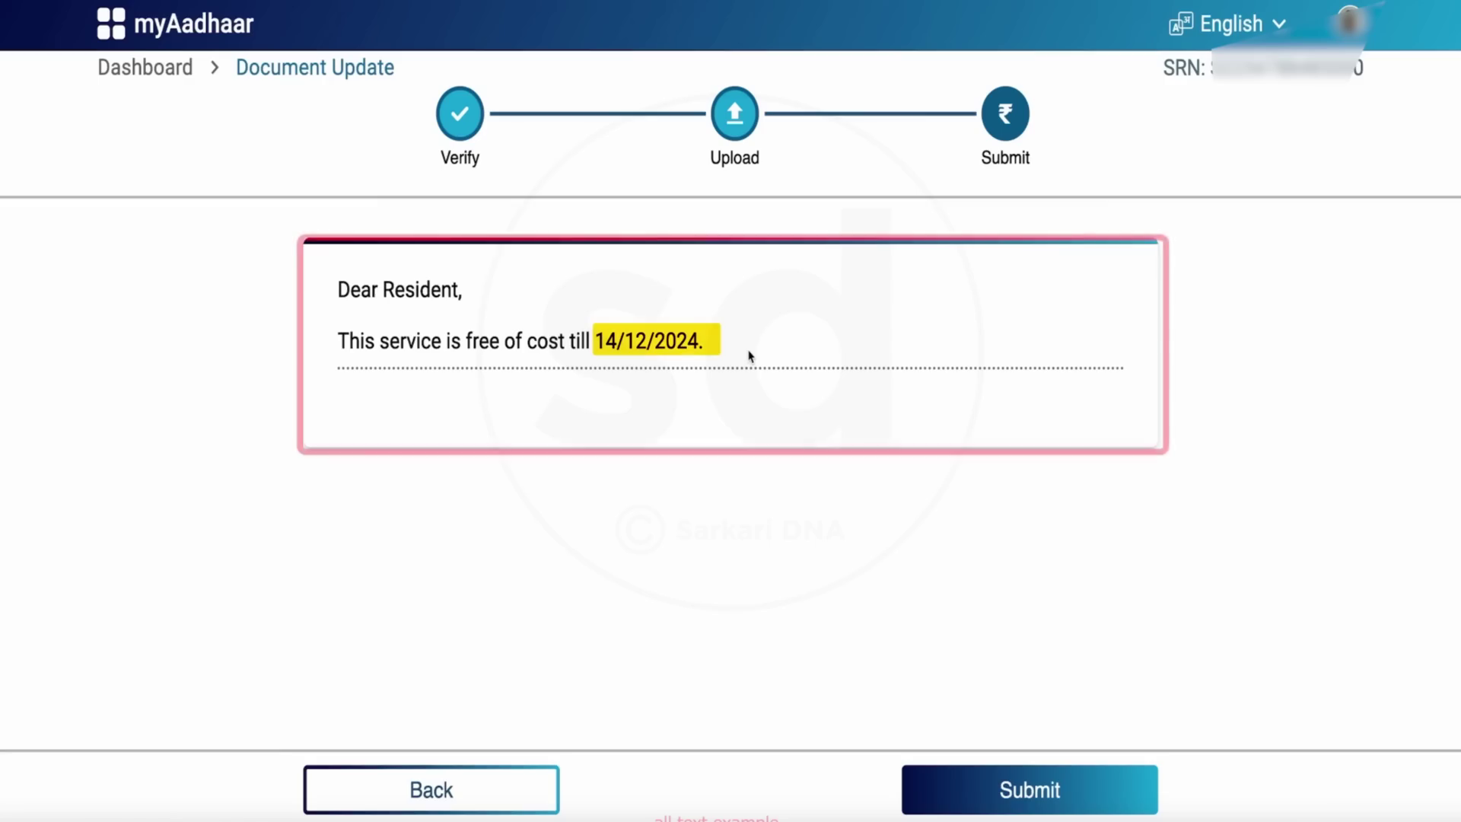
# Step: Submit the free (₹0) update request and download its acknowledgement slip
pyautogui.click(1004, 799)
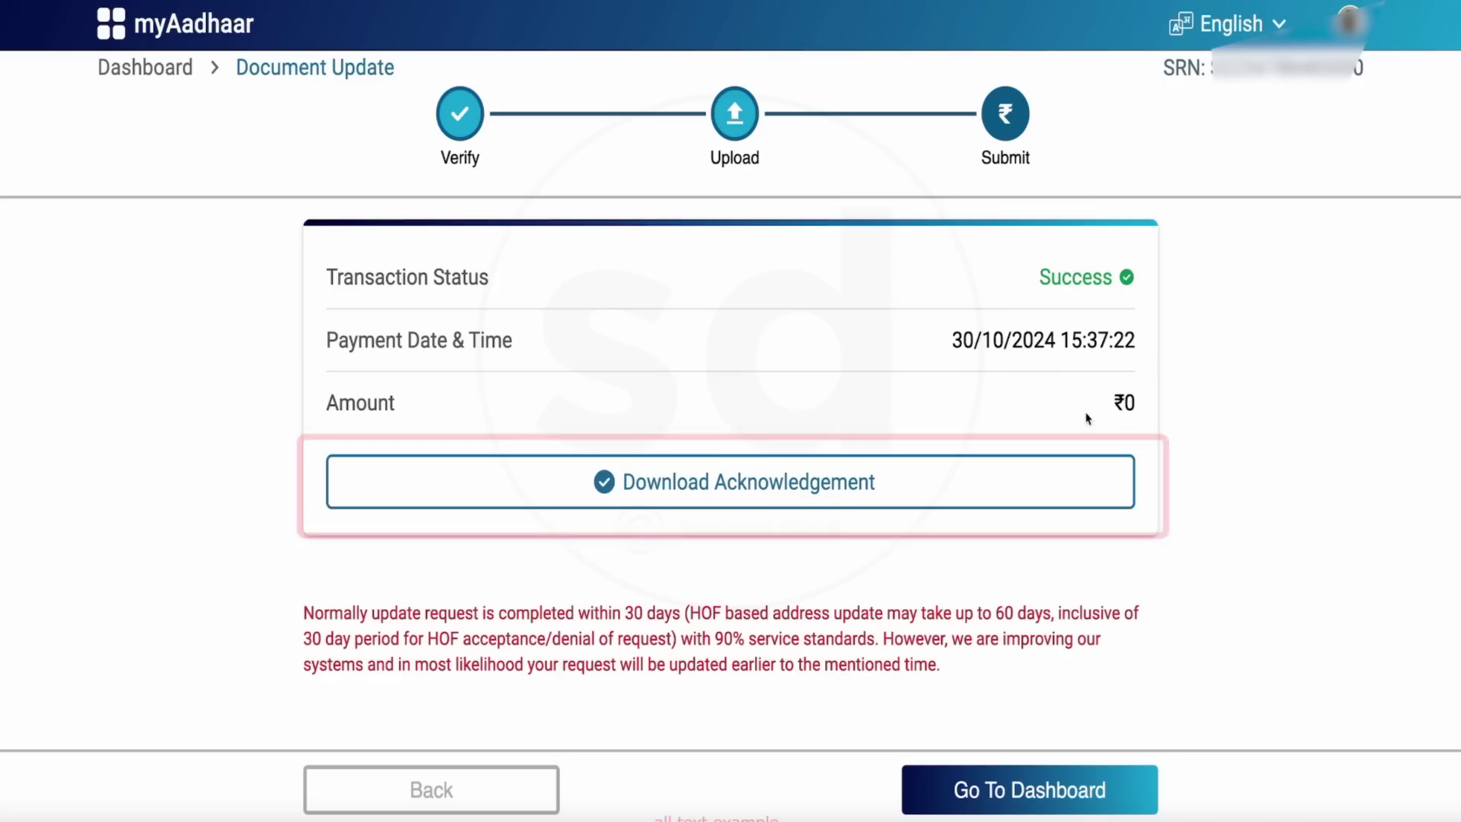
pyautogui.click(775, 493)
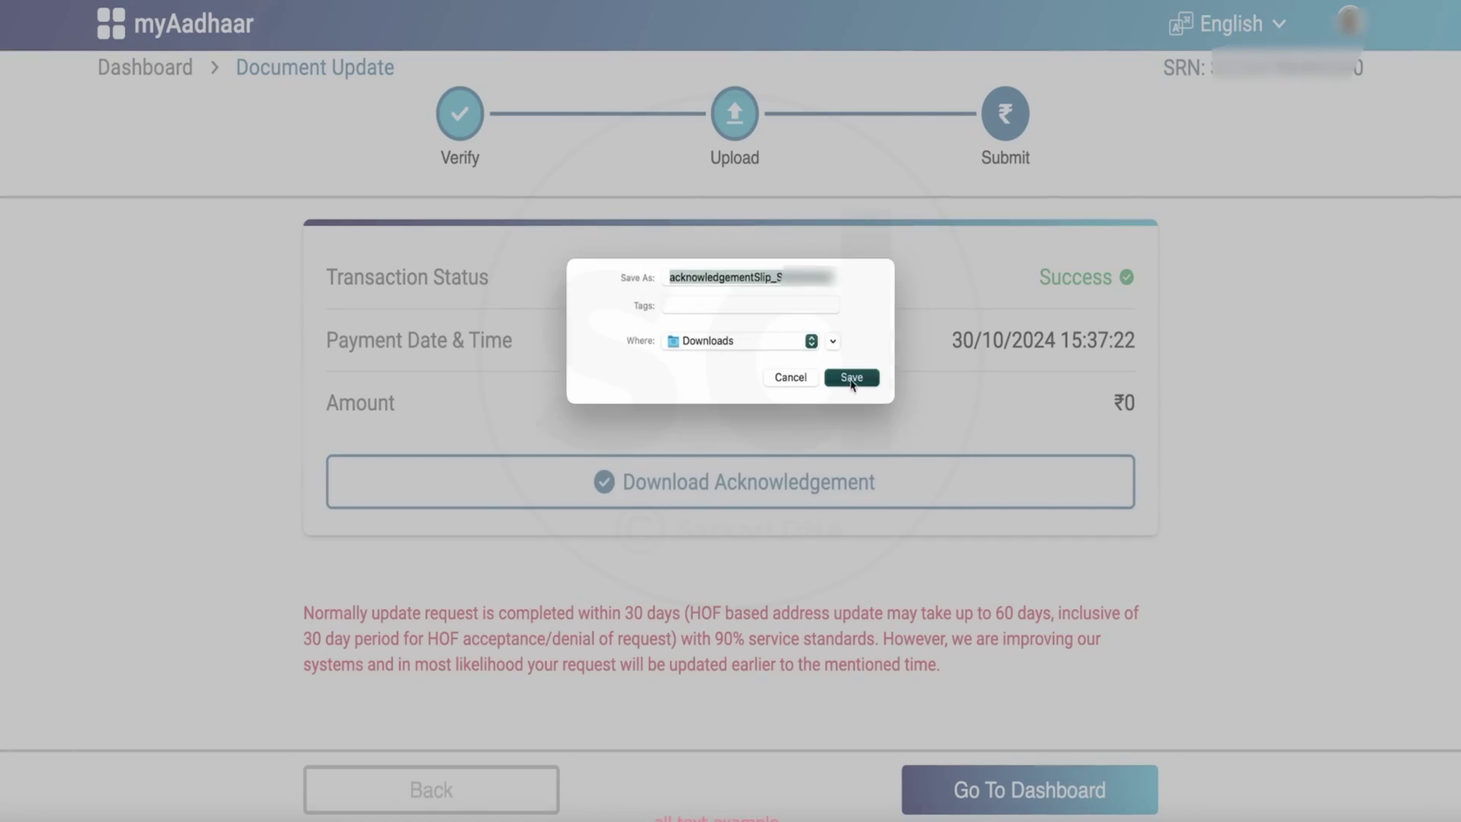
# Step: Save the slip to Downloads, then confirm the 30/10/2024 Document Update shows Verification Stage in the dashboard Requests list
pyautogui.click(851, 378)
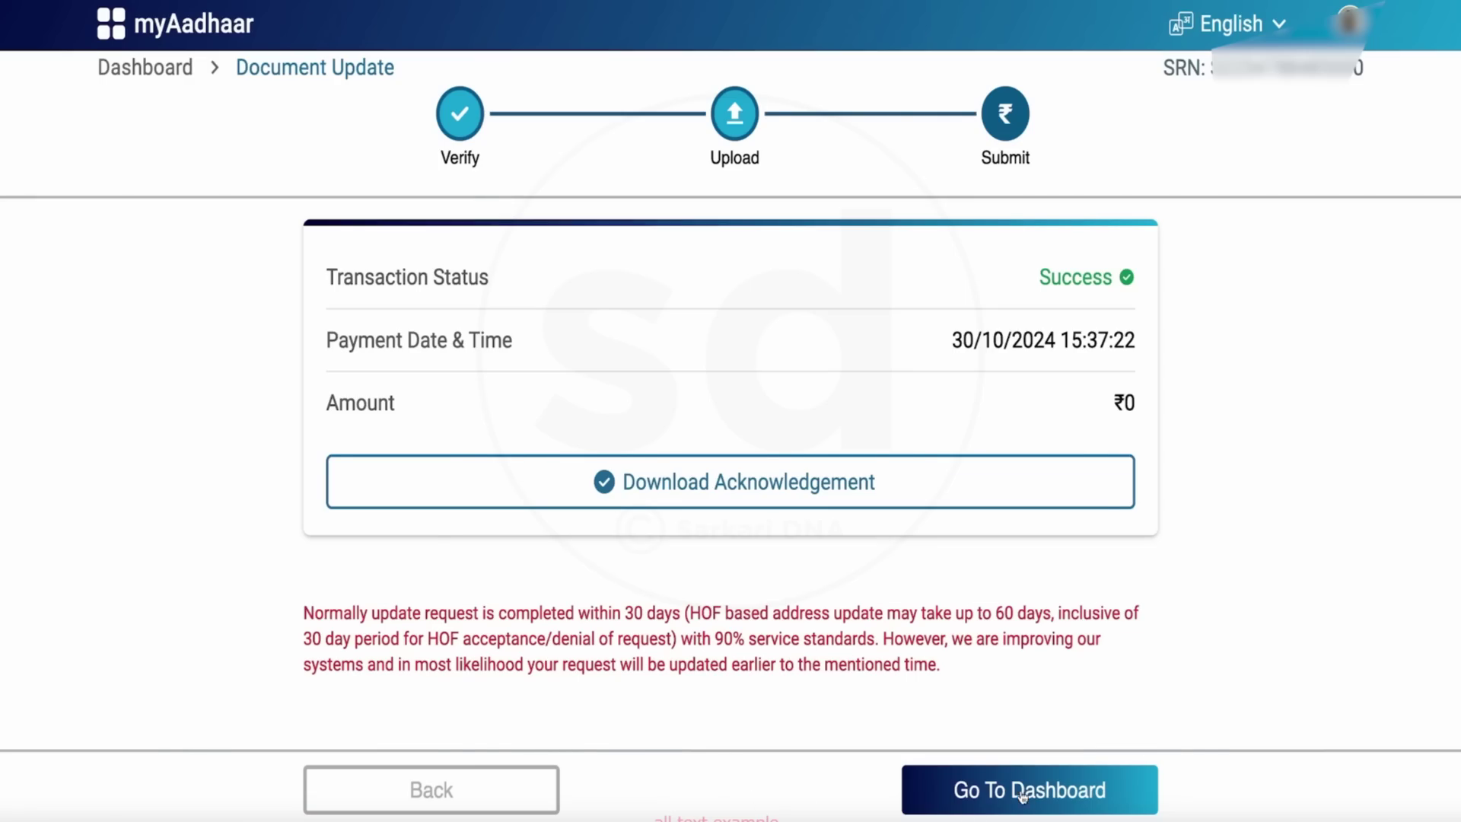
pyautogui.click(1022, 793)
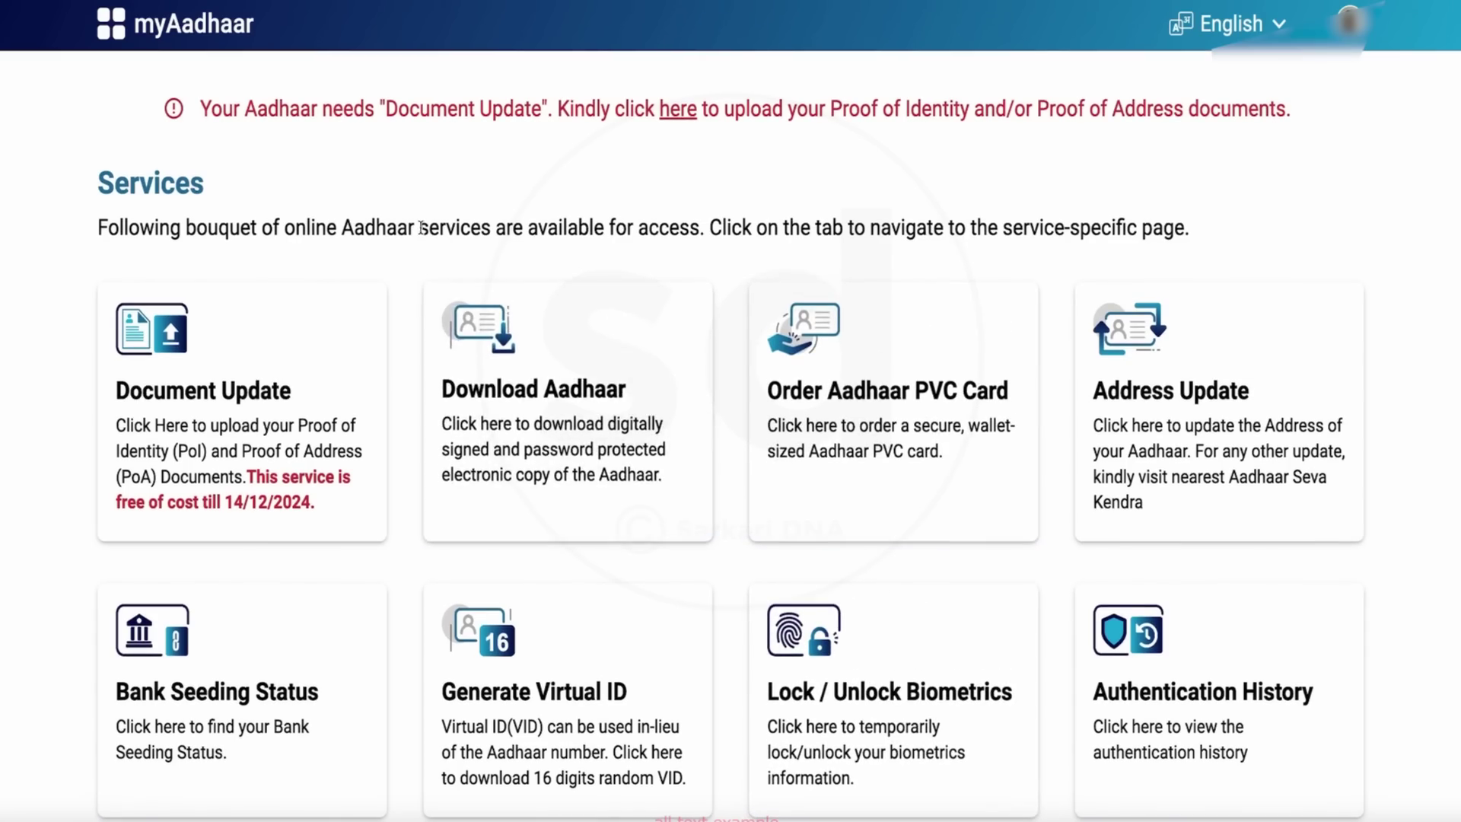
pyautogui.scroll(-4, 855, 527)
pyautogui.scroll(-2, 856, 526)
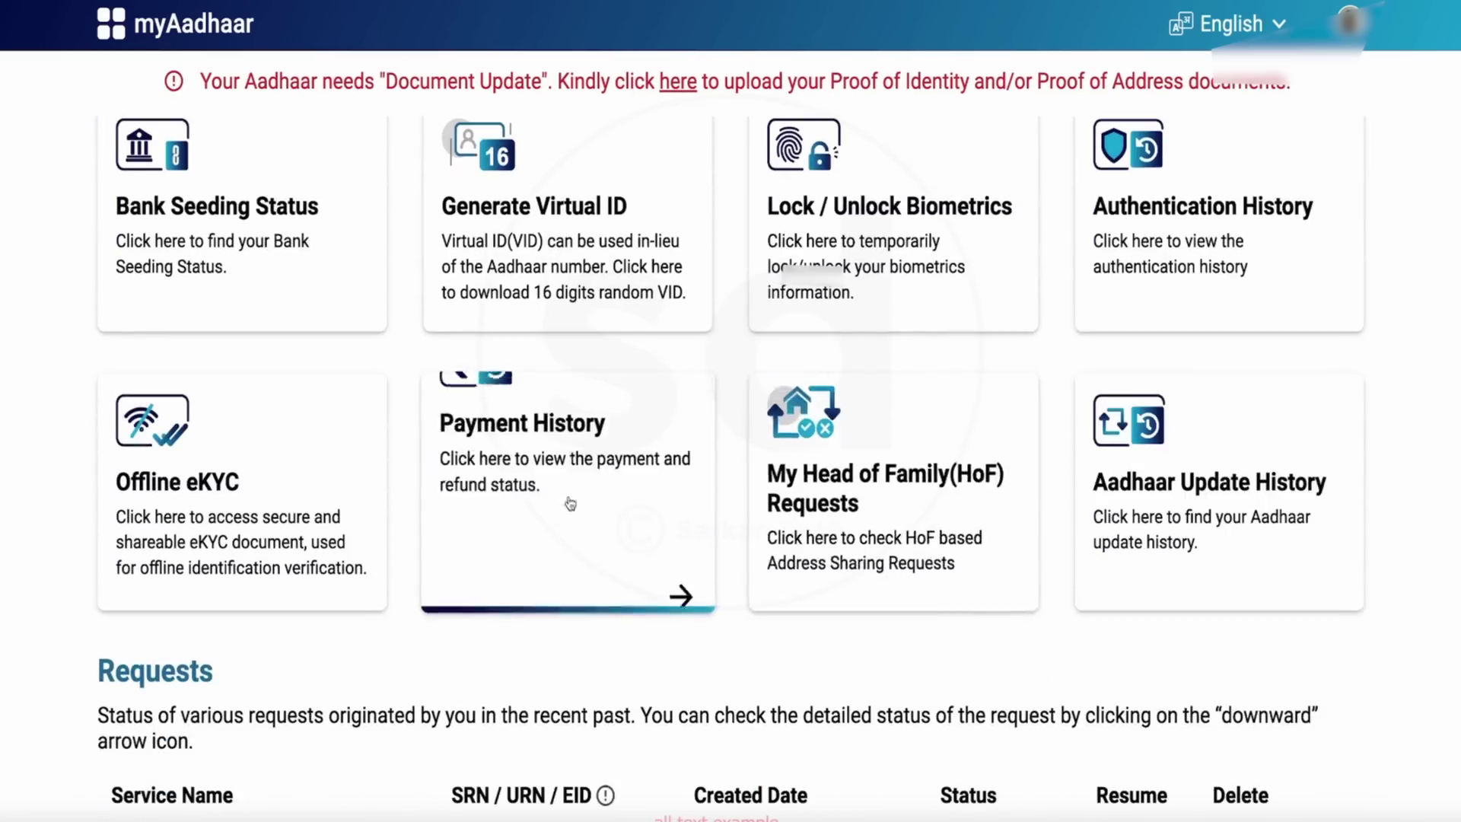
pyautogui.scroll(-4, 890, 541)
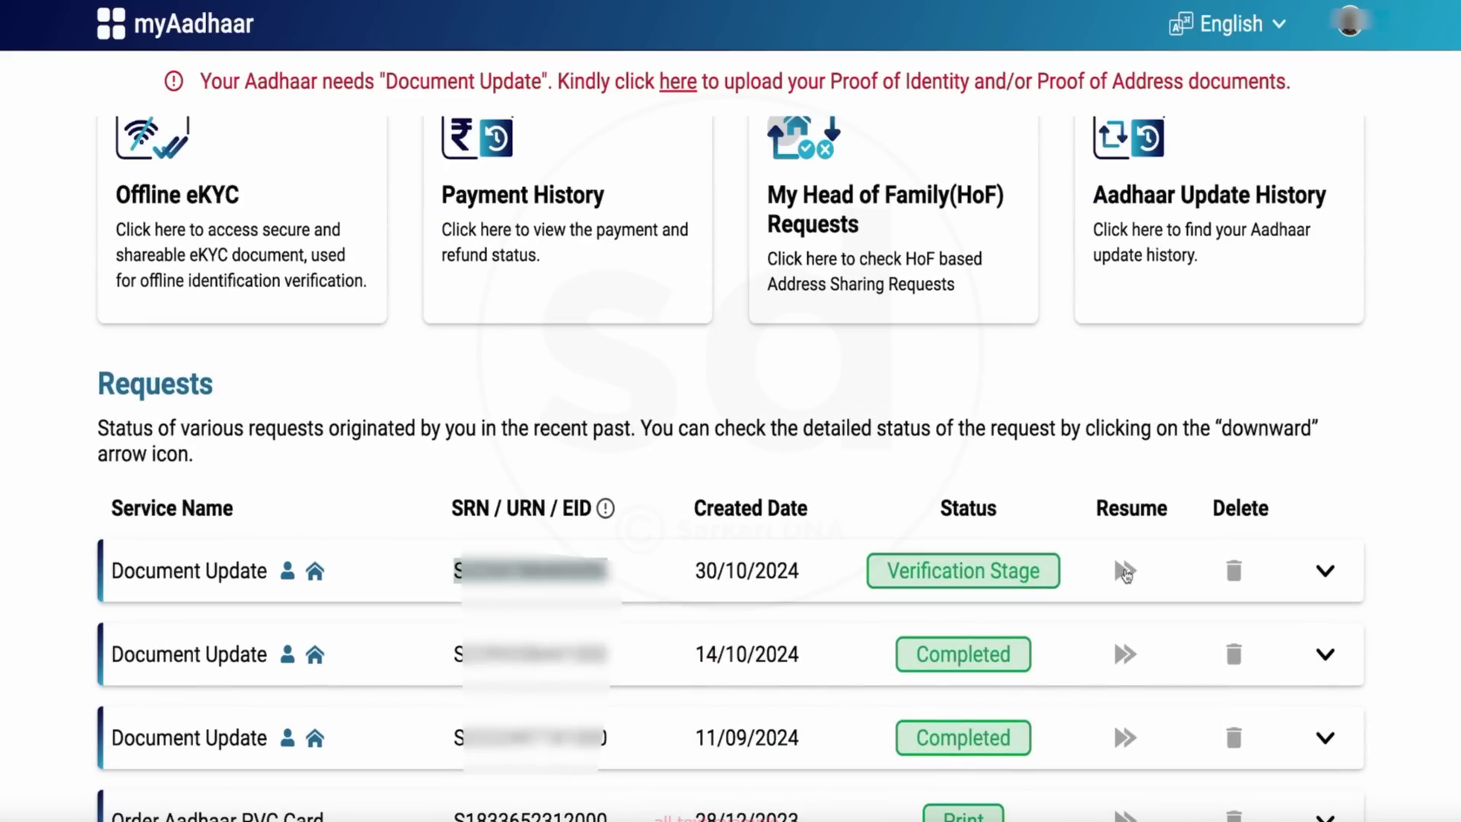